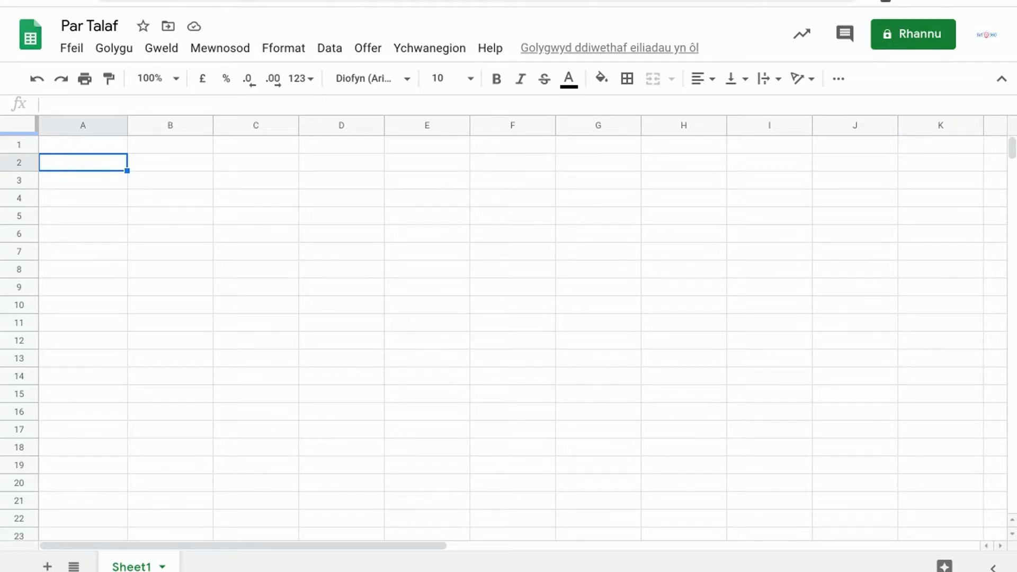
Enter the first names of the three pairs of children in cells A2 to A4, one pair per cell
{"action": "type", "text": "Dafydd a Lo"}
{"action": "key", "text": "BackSpace"}
{"action": "type", "text": "owri"}
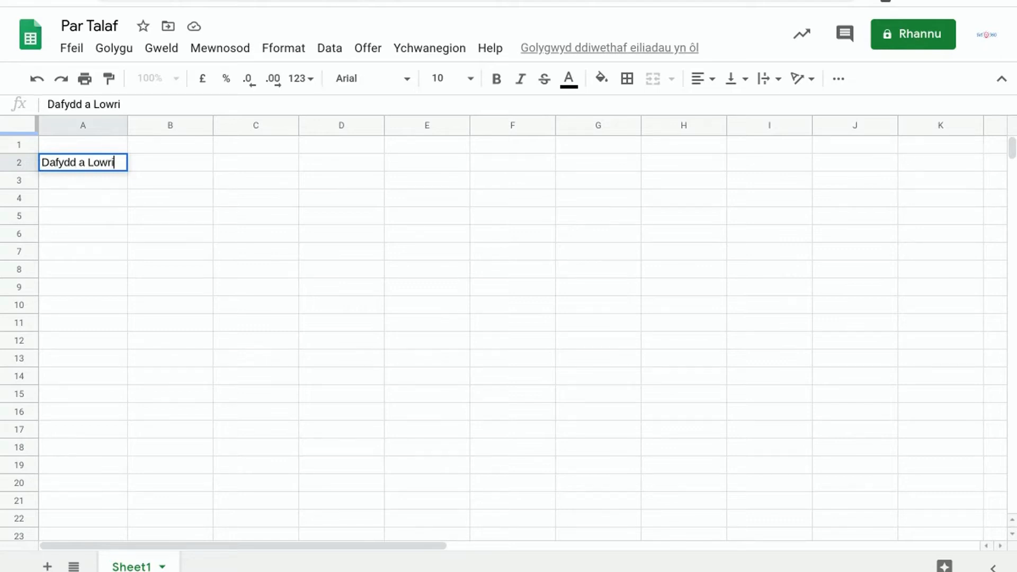
{"action": "key", "text": "Return"}
{"action": "type", "text": "Sian ac Elin"}
{"action": "key", "text": "Return"}
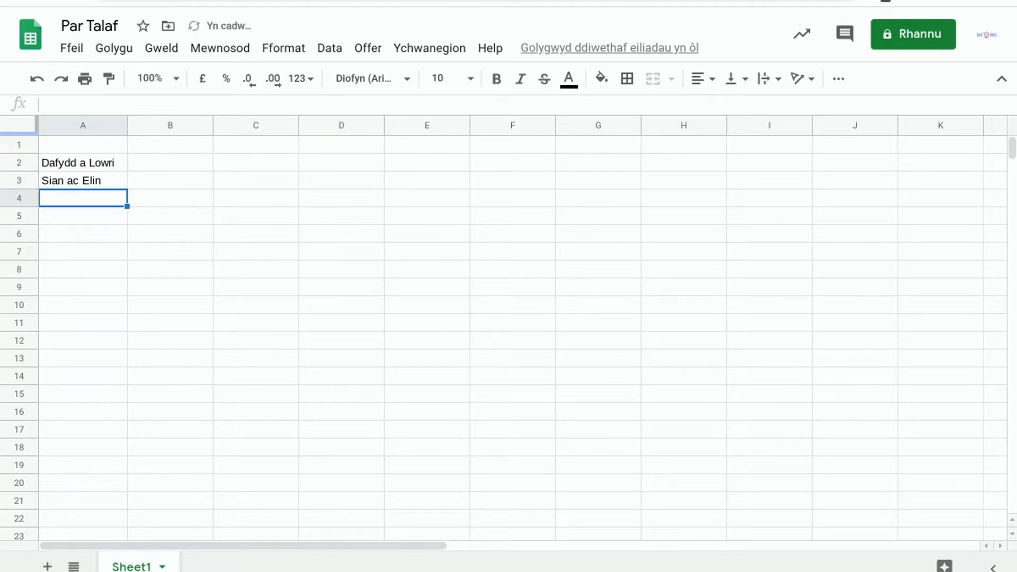
{"action": "type", "text": "Chris a Sion"}
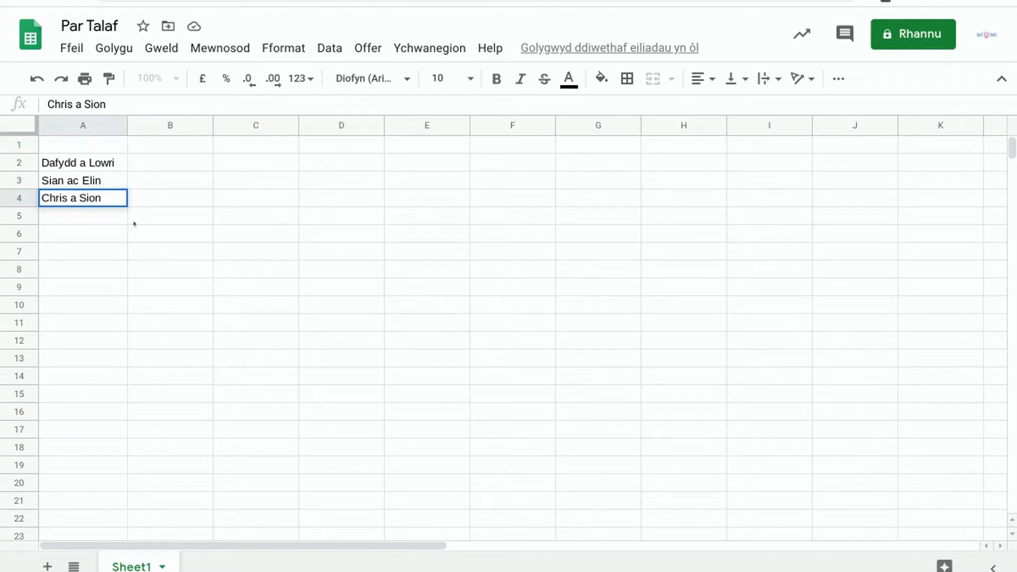
{"action": "left_click", "coordinate": [104, 214]}
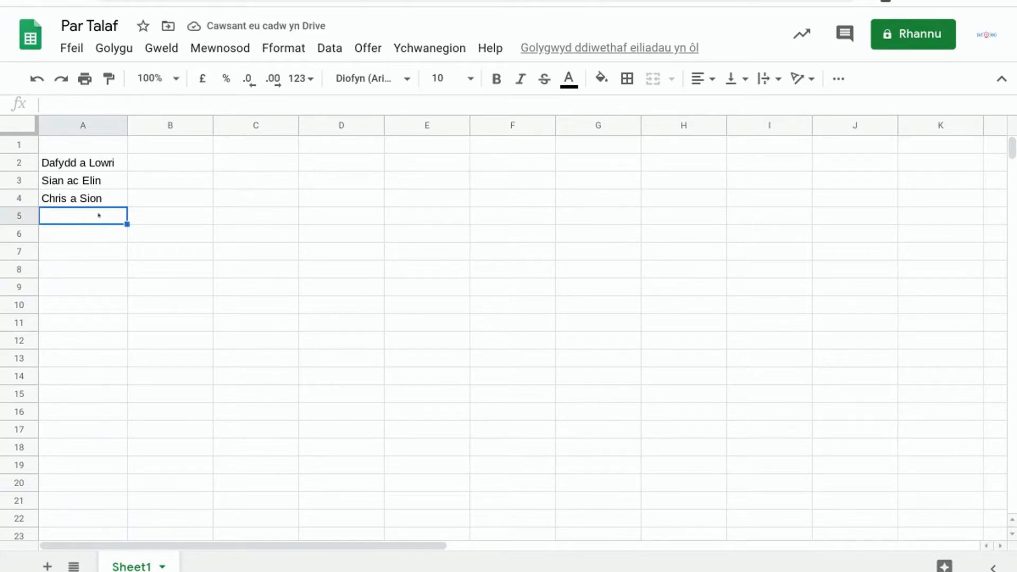
Enter the column headings "Plentyn 1 (cm)" in B1 and "Plentyn 2 (cm)" in C1
{"action": "left_click", "coordinate": [154, 146]}
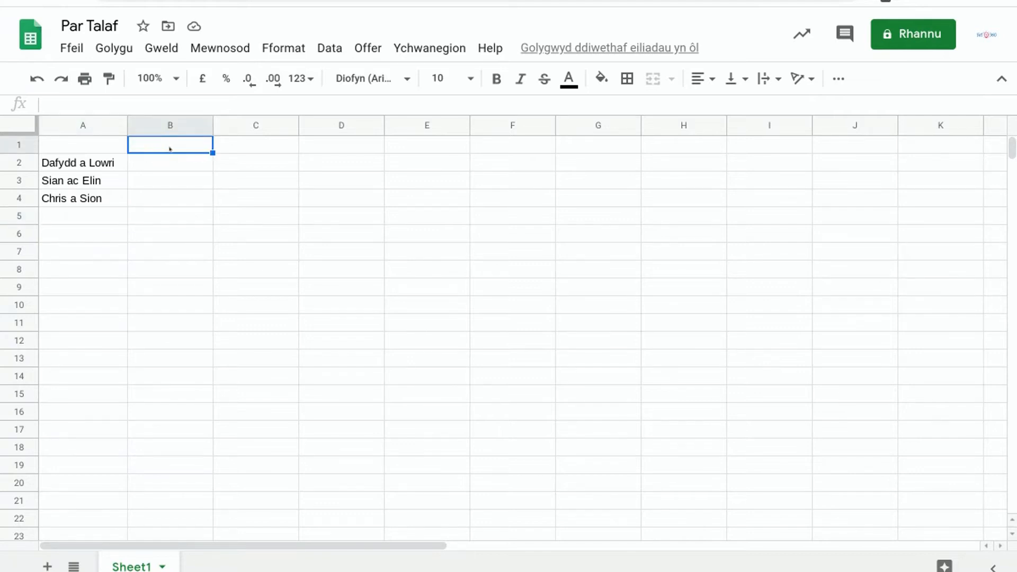
{"action": "type", "text": "Plentyn 1 "}
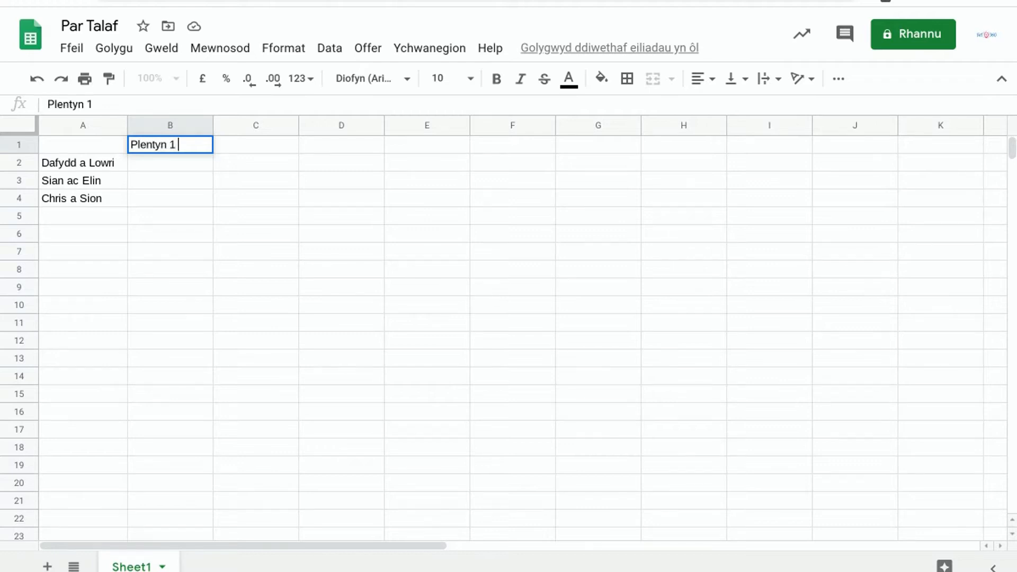
{"action": "type", "text": "(cm)"}
{"action": "key", "text": "Tab"}
{"action": "type", "text": "Plentyn 2 ("}
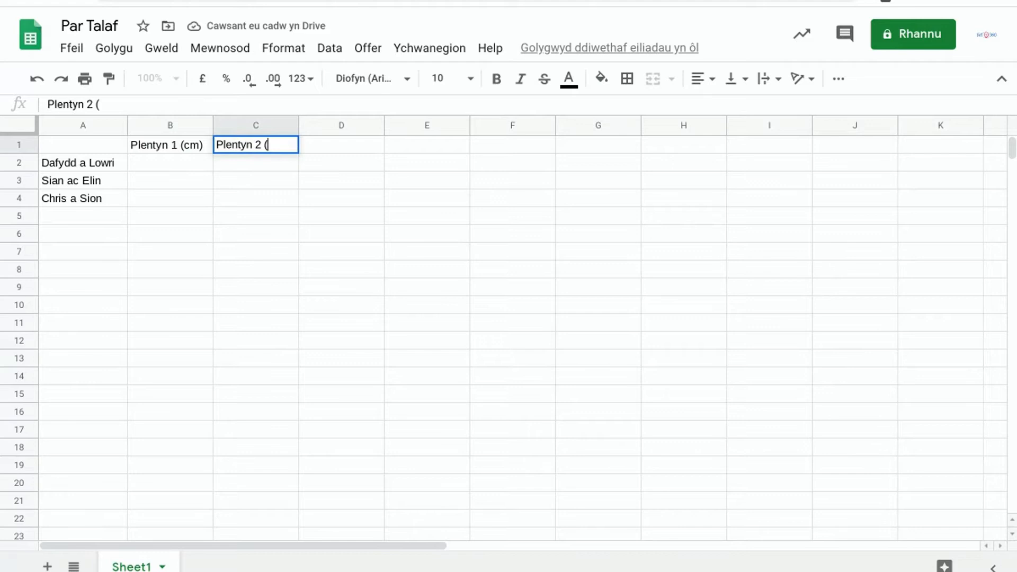
{"action": "type", "text": "cm)"}
Enter the column heading "Cyfanswm (cm)" in cell D1
{"action": "left_click", "coordinate": [348, 150]}
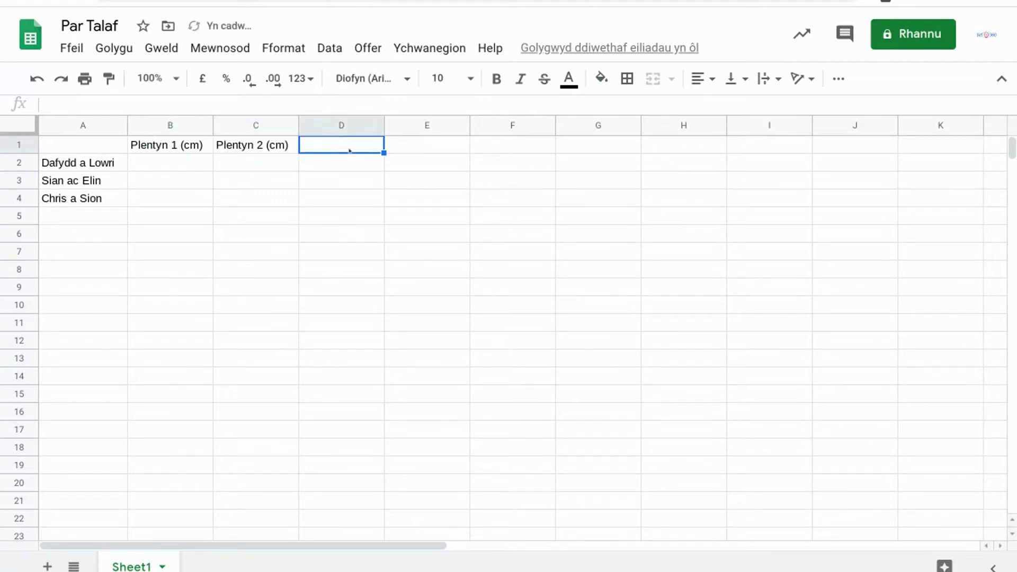
{"action": "type", "text": "CYfanswm"}
{"action": "key", "text": "BackSpace"}
{"action": "key", "text": "BackSpace"}
{"action": "key", "text": "BackSpace"}
{"action": "key", "text": "BackSpace"}
{"action": "key", "text": "BackSpace"}
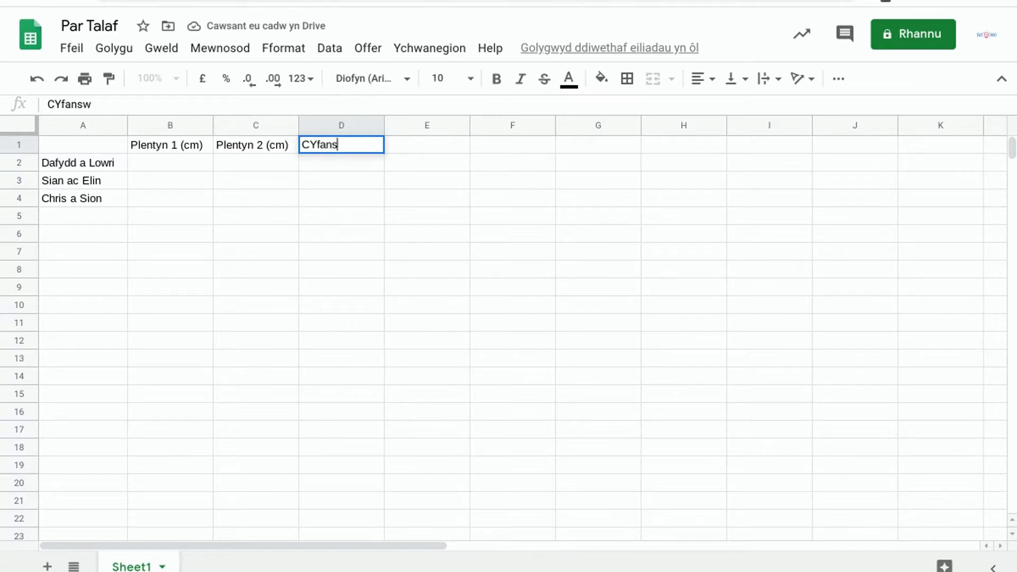
{"action": "key", "text": "BackSpace"}
{"action": "key", "text": "BackSpace"}
{"action": "type", "text": "yfan"}
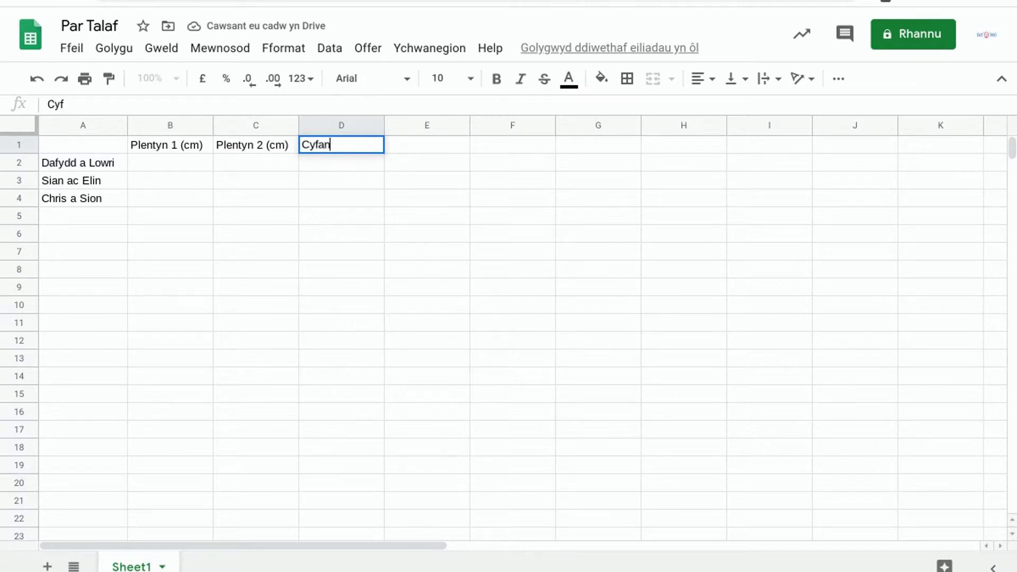
{"action": "type", "text": "swm (cm)"}
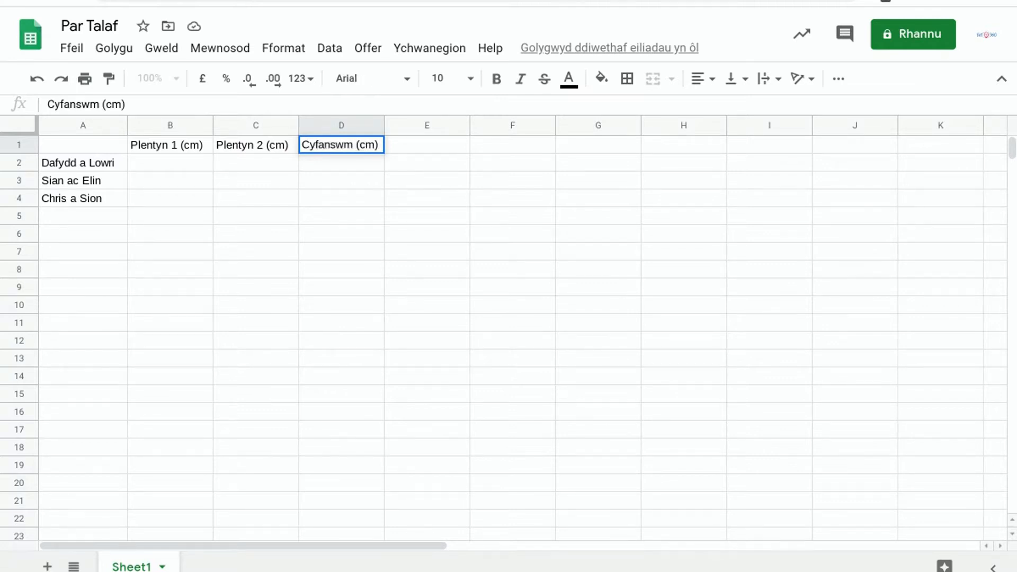
{"action": "key", "text": "Return"}
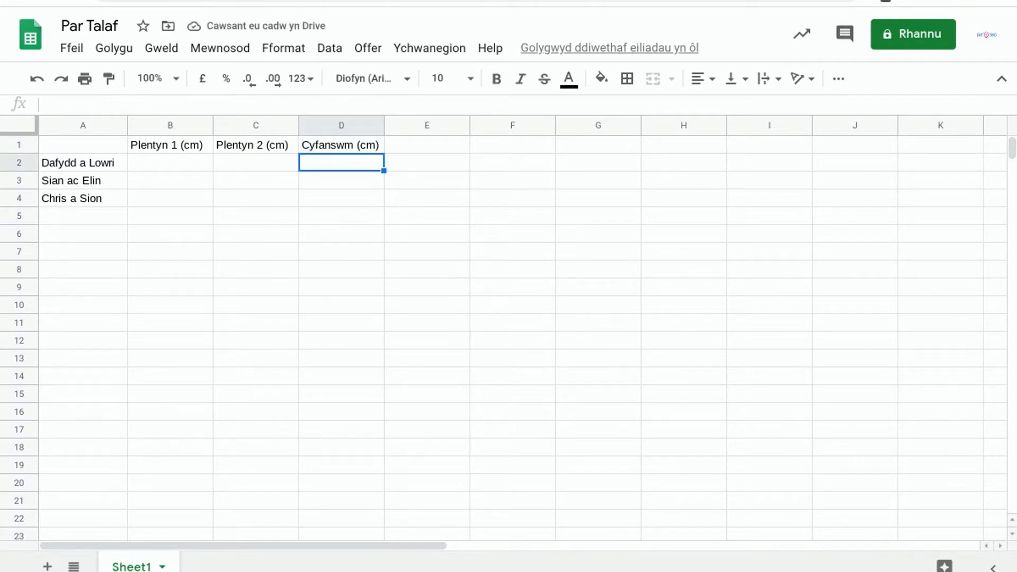
Set the font size of A1:D4 to 18 and fit the widths of columns A and D to their contents
{"action": "left_click", "coordinate": [91, 144]}
{"action": "left_click_drag", "start_coordinate": [90, 144], "coordinate": [351, 207]}
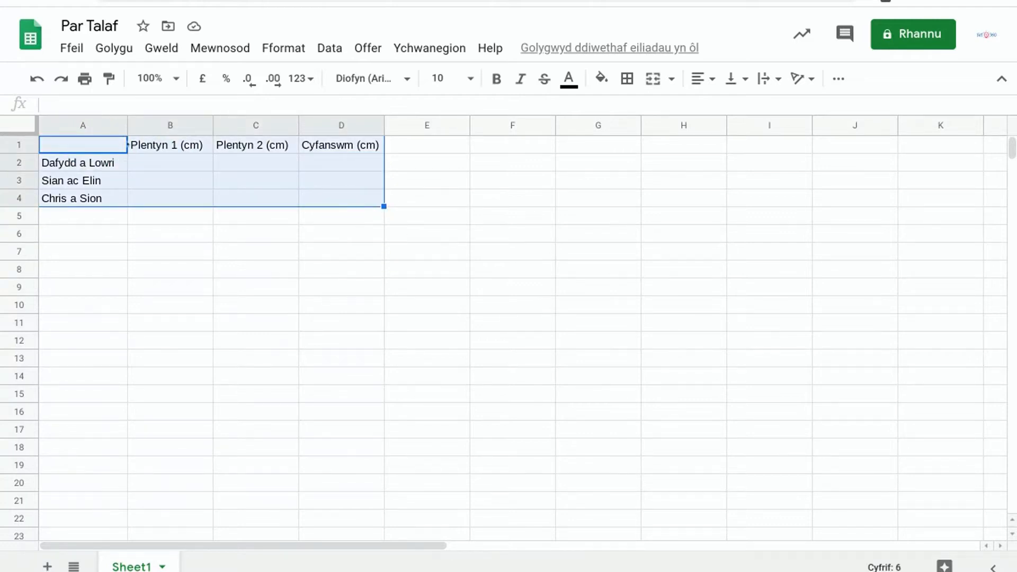
{"action": "left_click", "coordinate": [96, 147]}
{"action": "left_click_drag", "start_coordinate": [96, 147], "coordinate": [351, 203]}
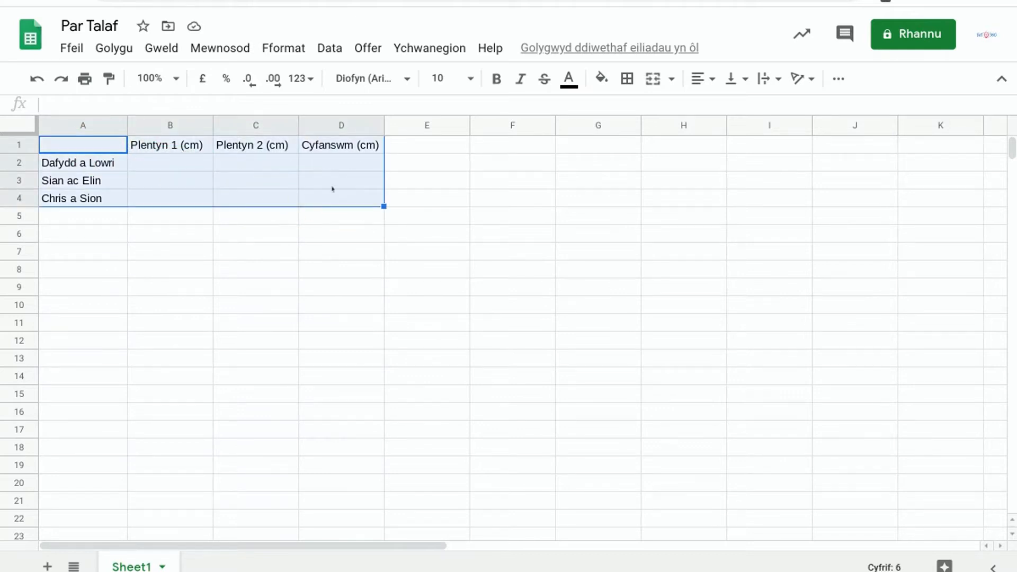
{"action": "left_click", "coordinate": [467, 81]}
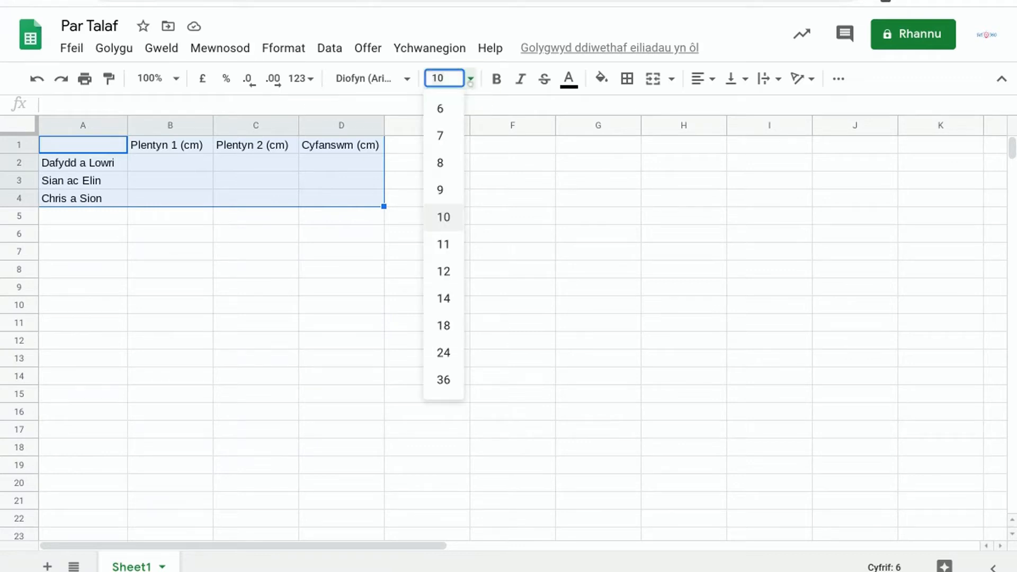
{"action": "left_click", "coordinate": [443, 325]}
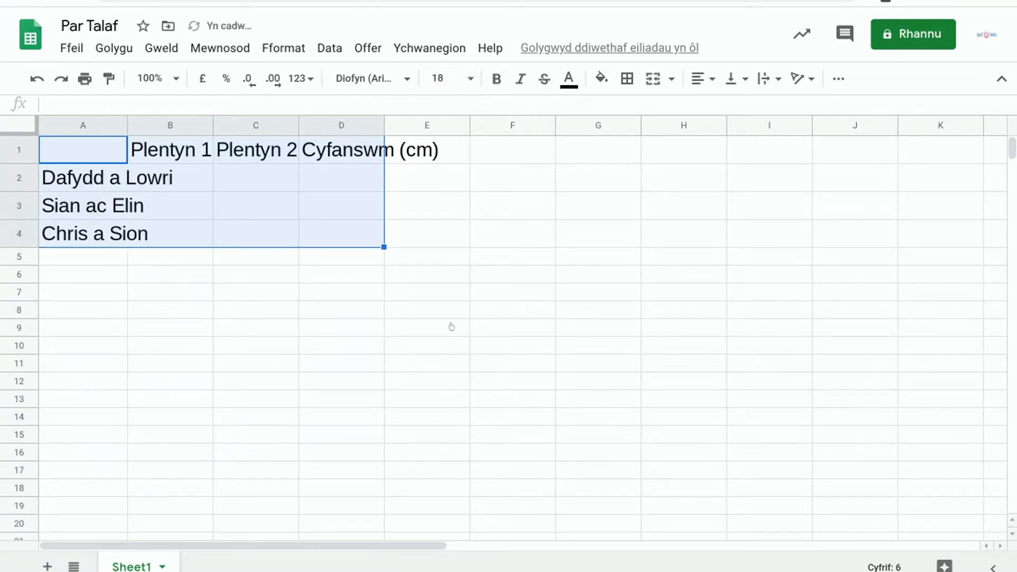
{"action": "left_click", "coordinate": [451, 326]}
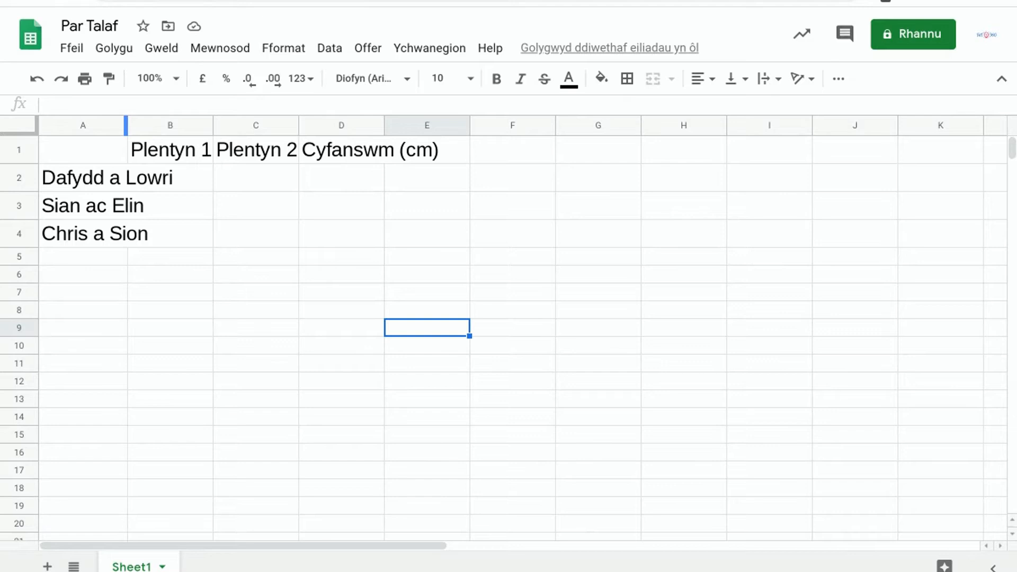
{"action": "double_click", "coordinate": [127, 125]}
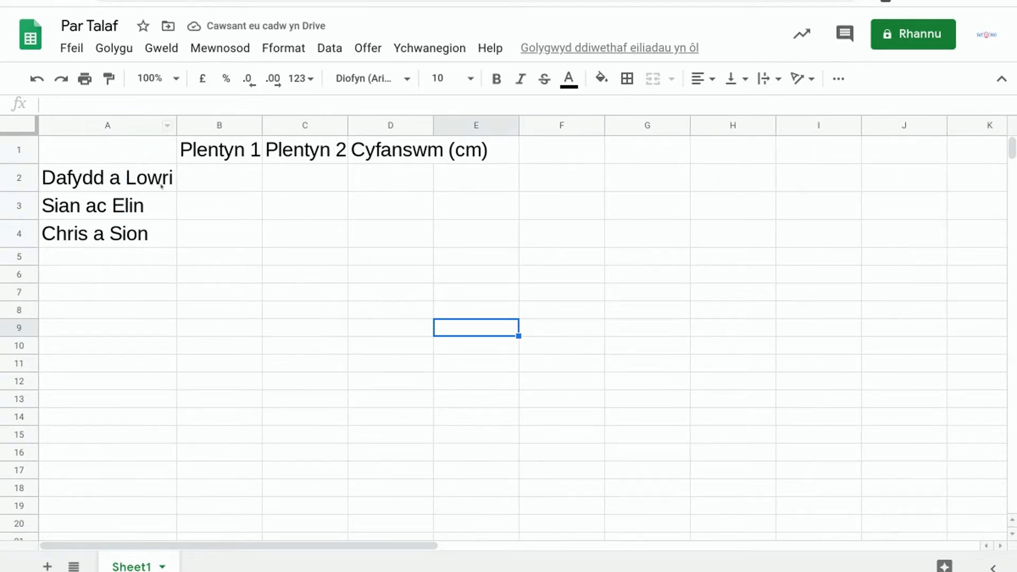
{"action": "double_click", "coordinate": [431, 125]}
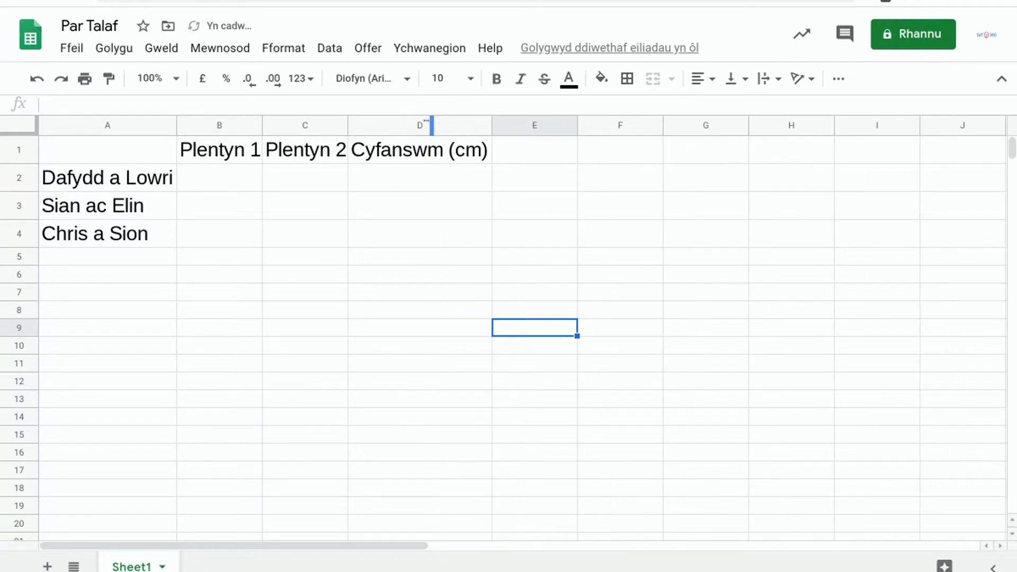
Enter the children's measurements 119 and 109 in B2 and C2, and 121 and 103 in B3 and C3
{"action": "left_click", "coordinate": [245, 179]}
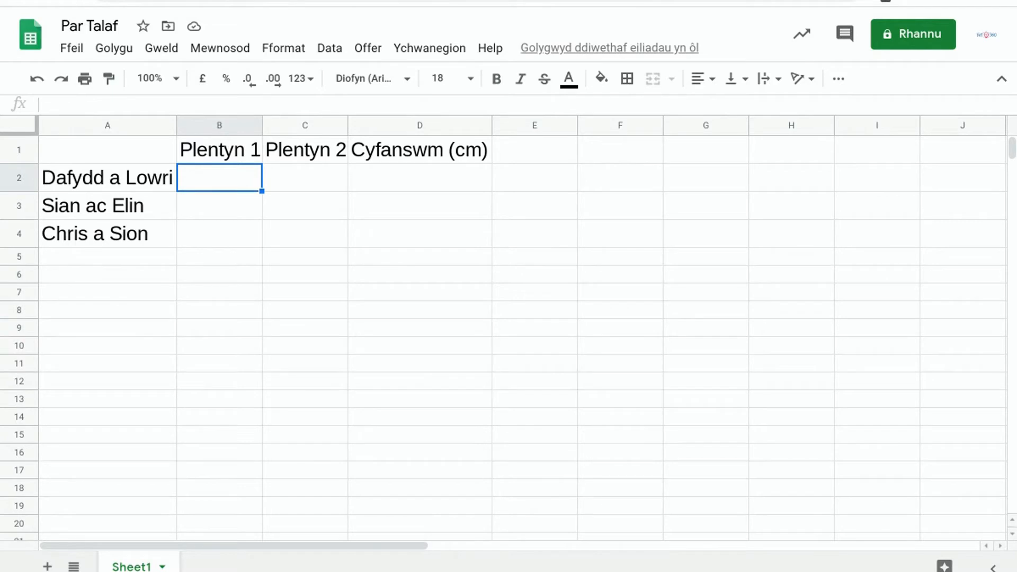
{"action": "type", "text": "119"}
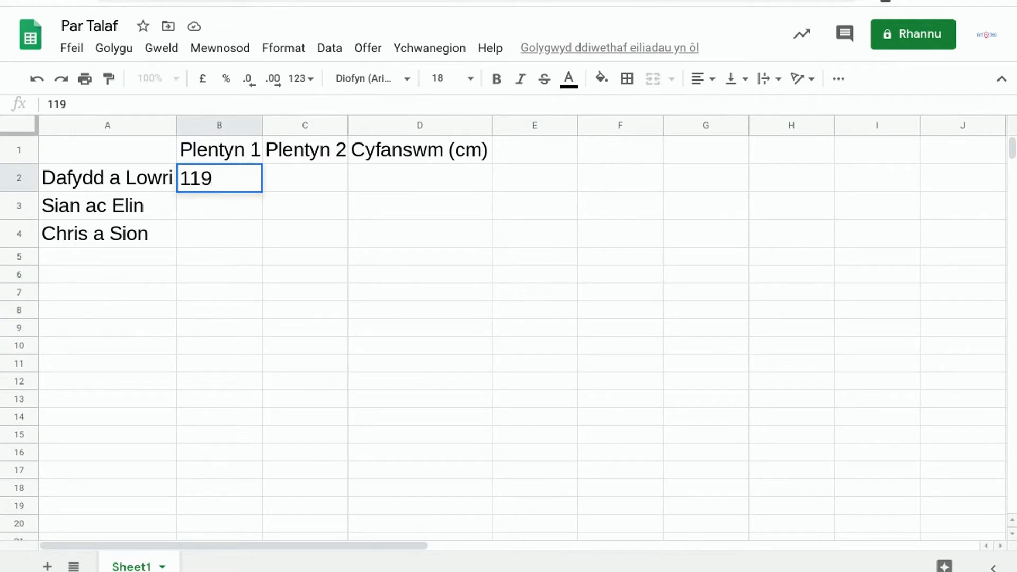
{"action": "key", "text": "Tab"}
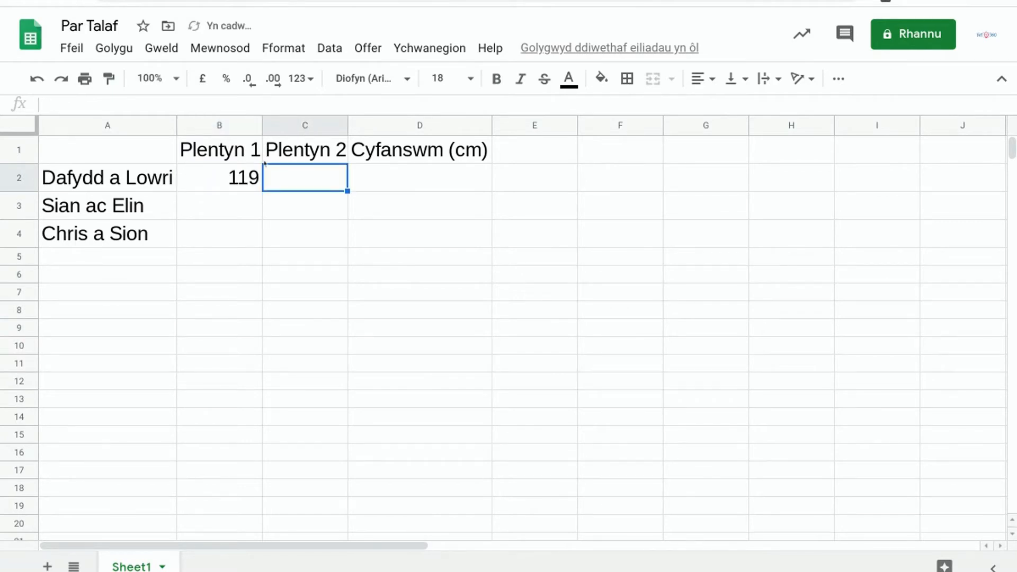
{"action": "type", "text": "109"}
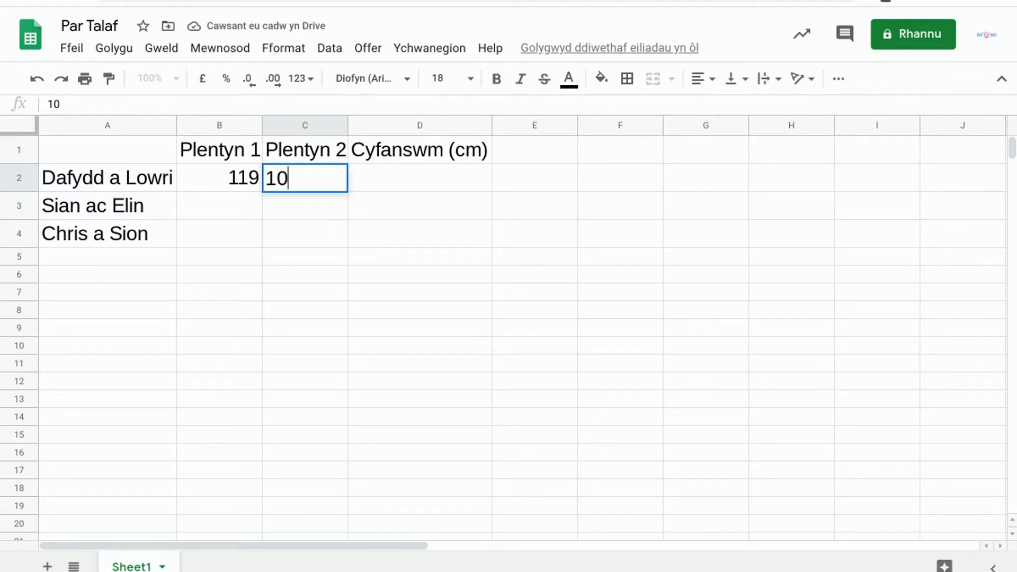
{"action": "left_click", "coordinate": [233, 207]}
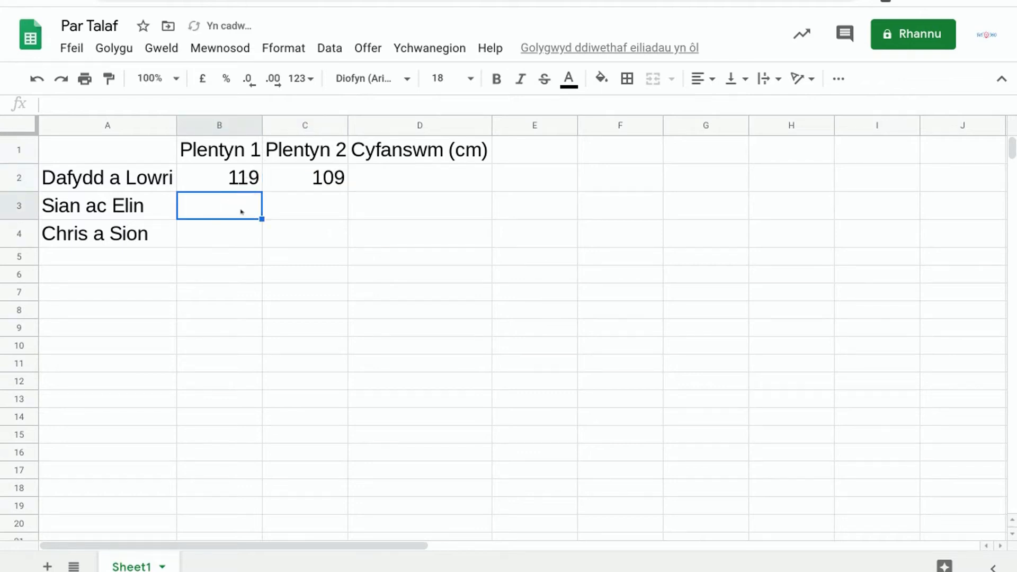
{"action": "type", "text": "121"}
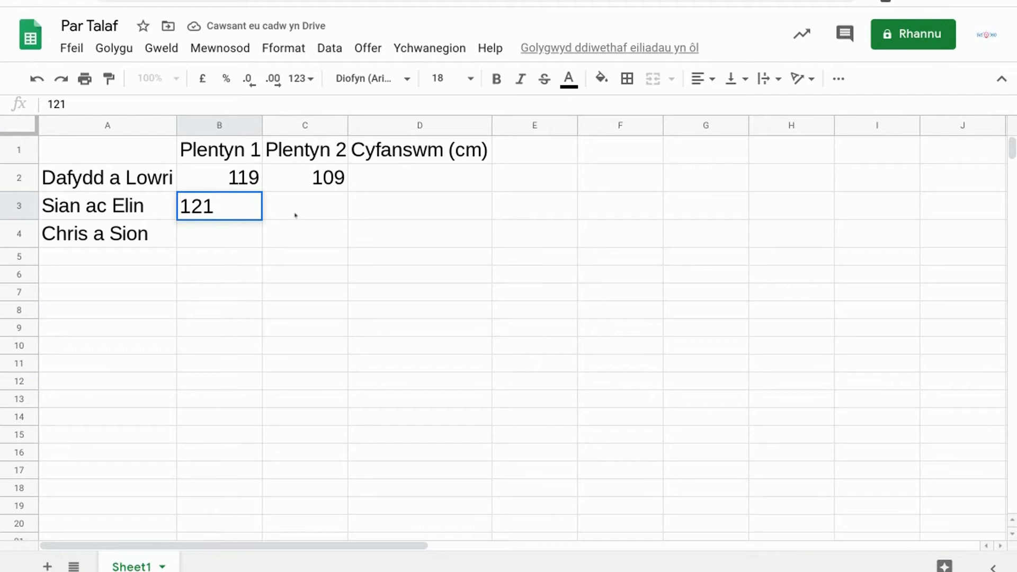
{"action": "left_click", "coordinate": [295, 208]}
{"action": "type", "text": "103"}
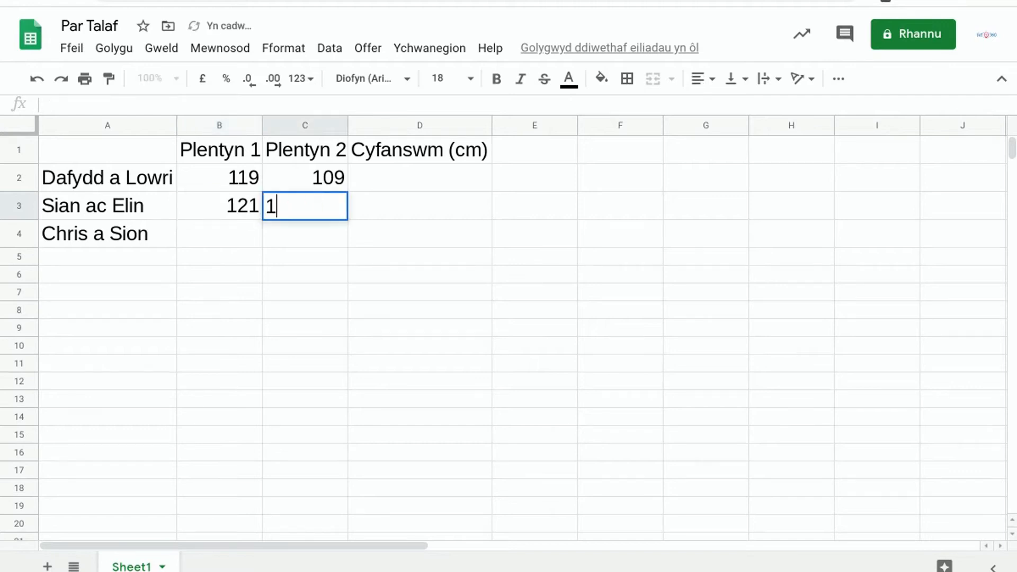
Enter the third pair's measurements 129 and 109 in B4 and C4, and fit columns B and C to their contents
{"action": "left_click", "coordinate": [235, 233]}
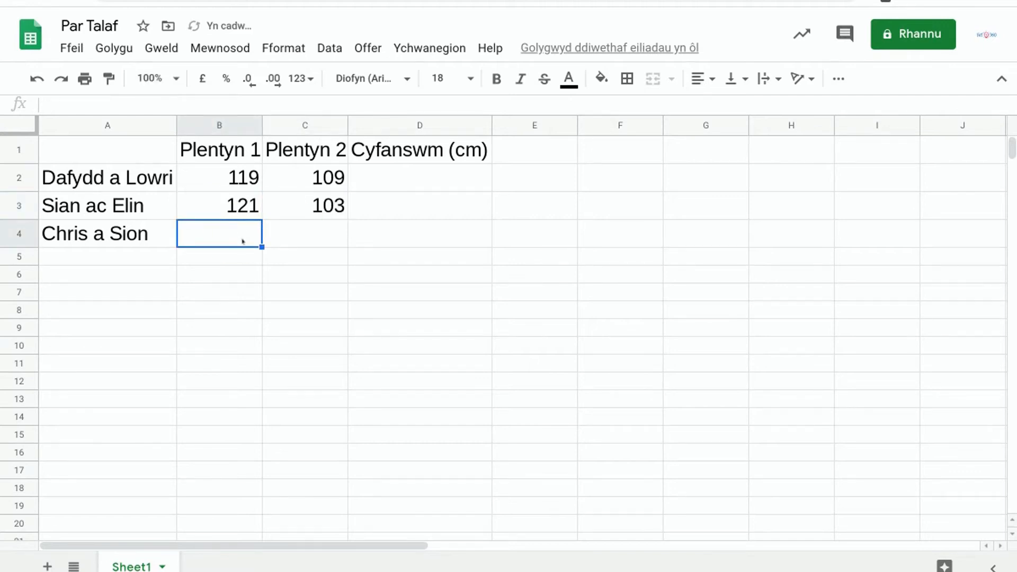
{"action": "type", "text": "129"}
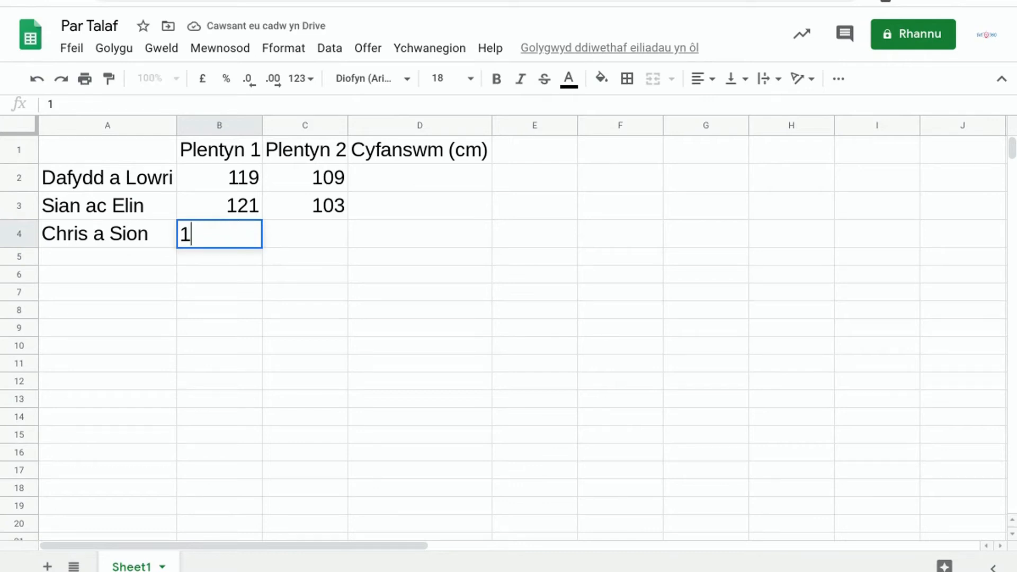
{"action": "left_click", "coordinate": [310, 231]}
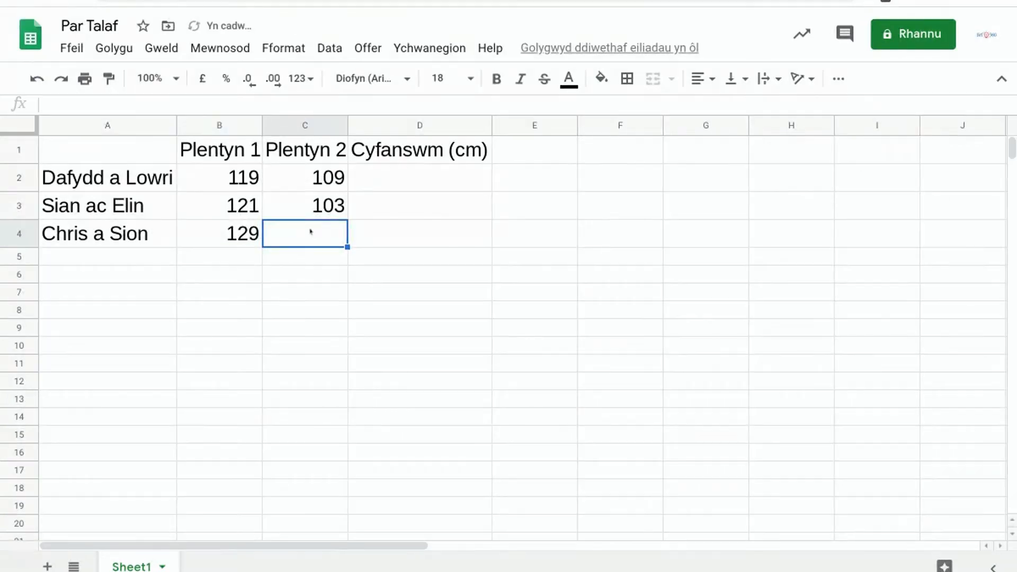
{"action": "type", "text": "109"}
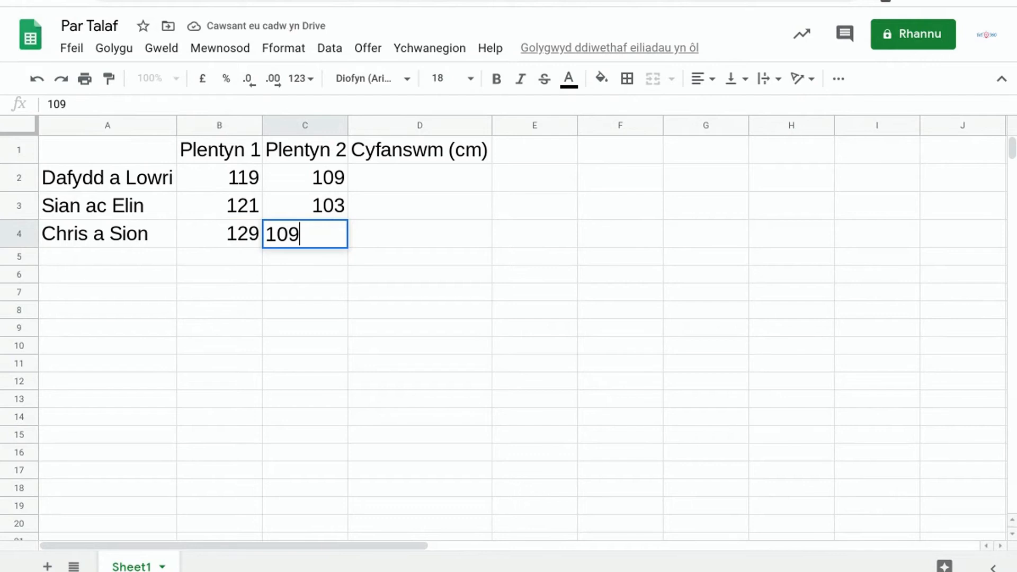
{"action": "left_click", "coordinate": [348, 256]}
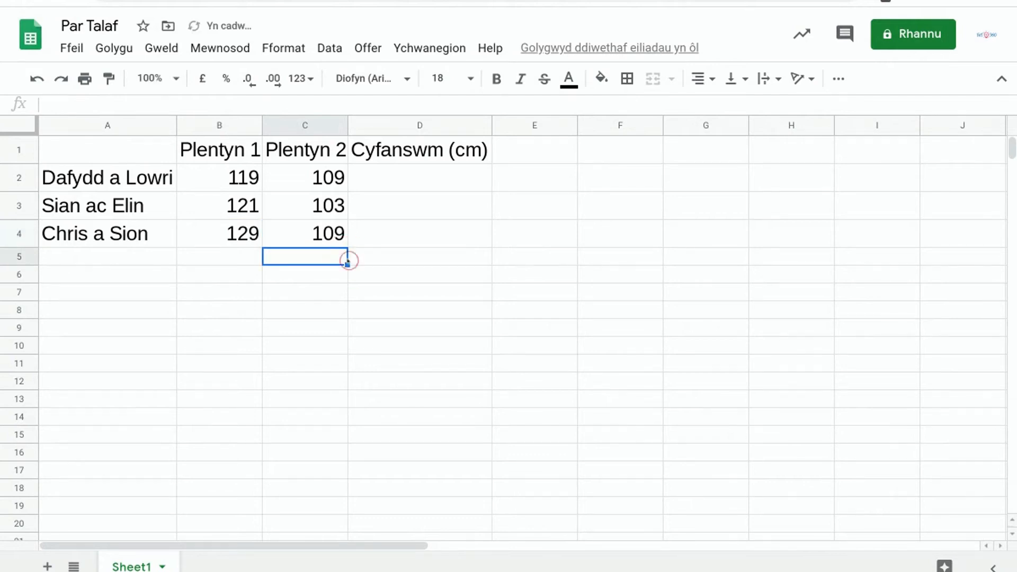
{"action": "double_click", "coordinate": [260, 125]}
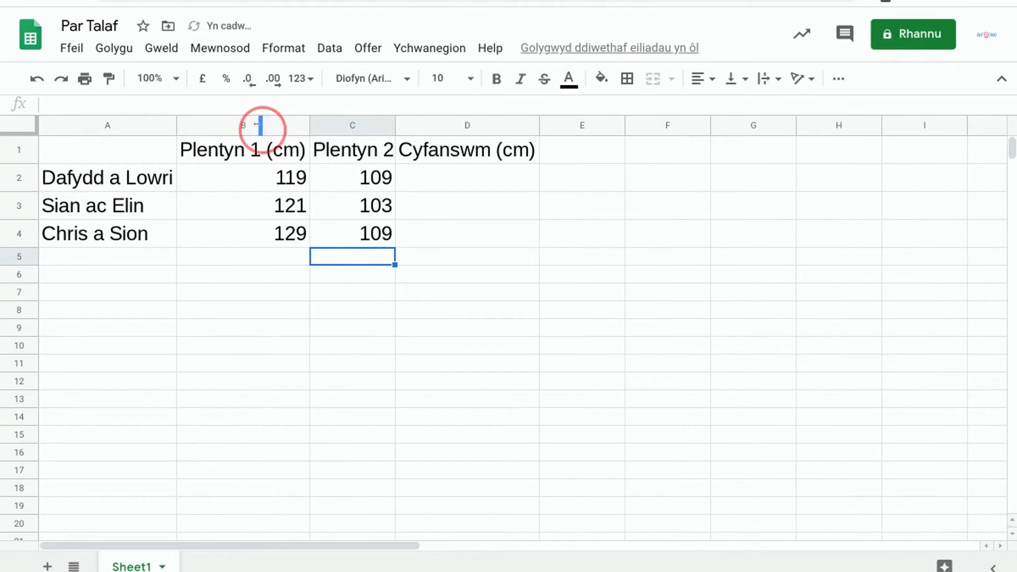
{"action": "double_click", "coordinate": [393, 125]}
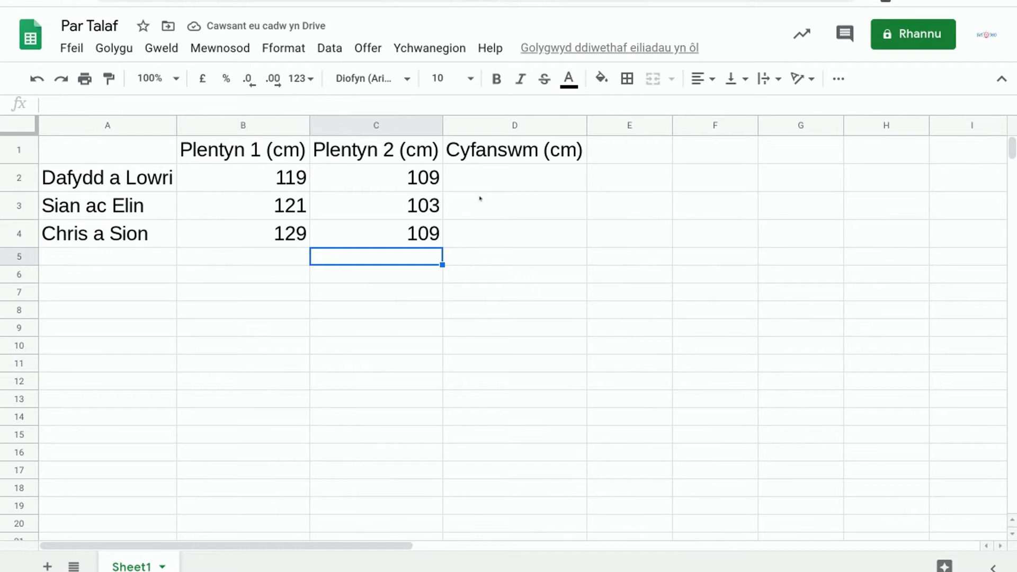
Calculate the first pair's total in D2 with a SUM function over B2:C2
{"action": "left_click", "coordinate": [473, 176]}
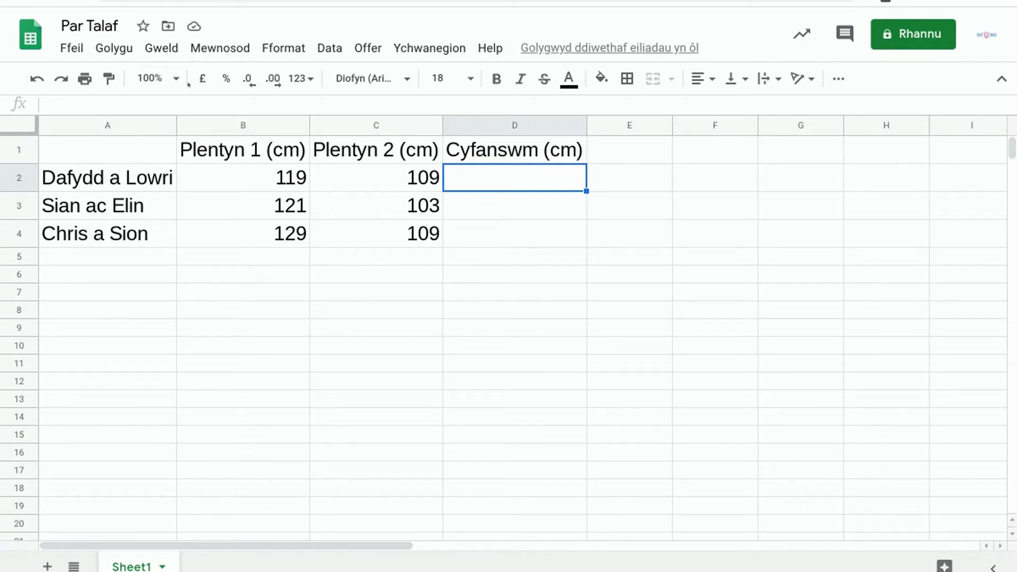
{"action": "left_click", "coordinate": [837, 79]}
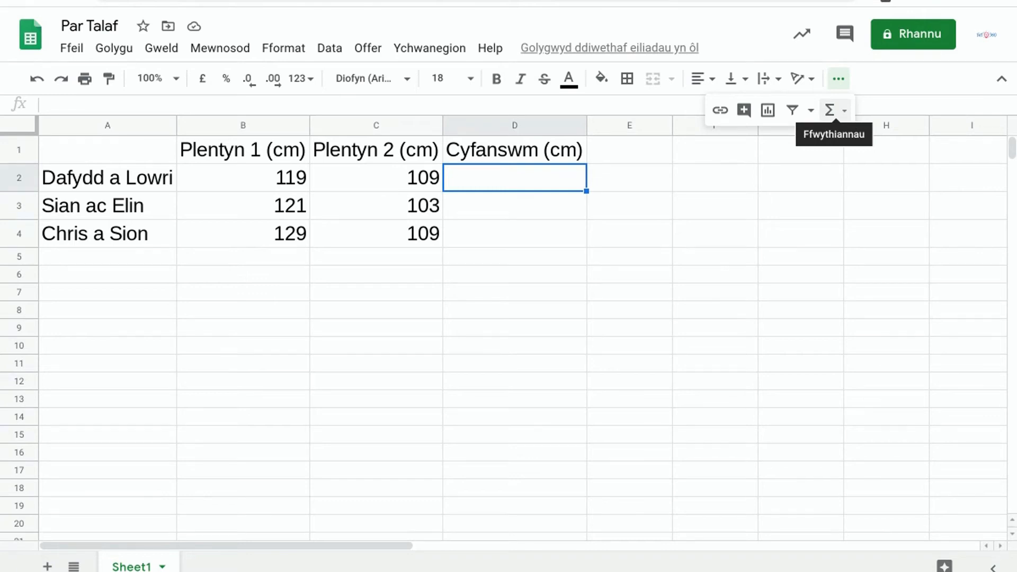
{"action": "left_click", "coordinate": [830, 110]}
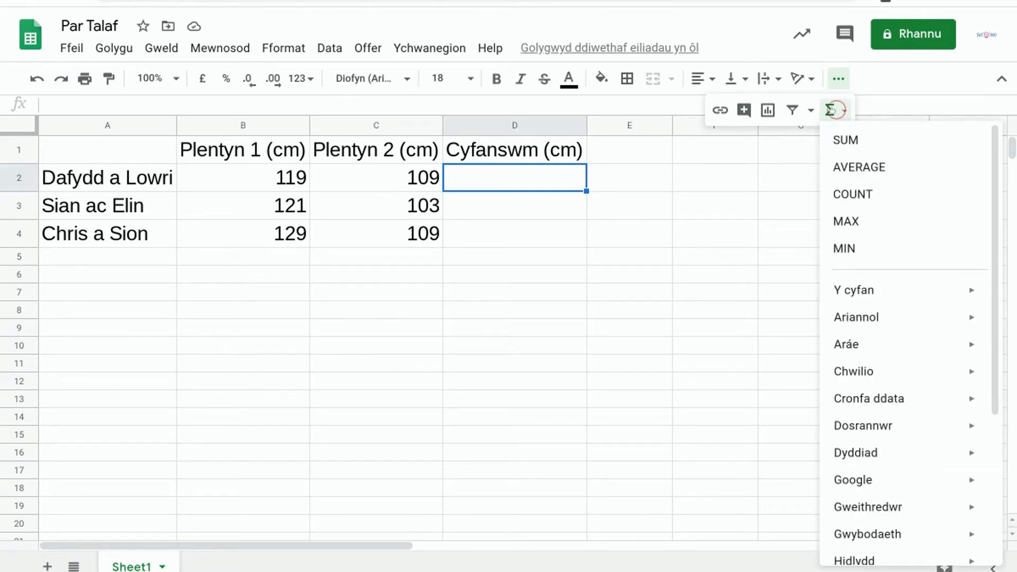
{"action": "left_click", "coordinate": [841, 140]}
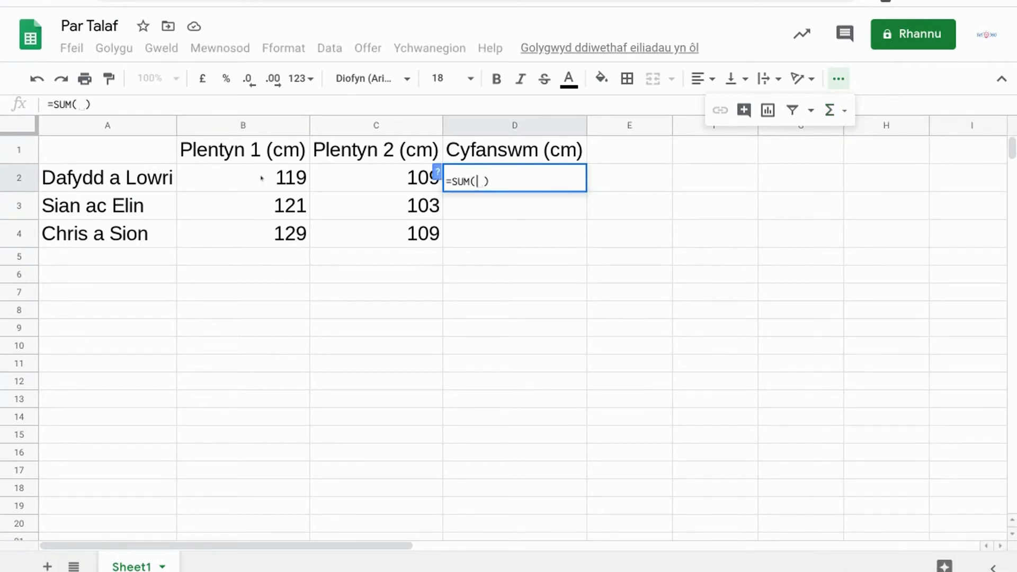
{"action": "left_click_drag", "start_coordinate": [261, 178], "coordinate": [462, 177]}
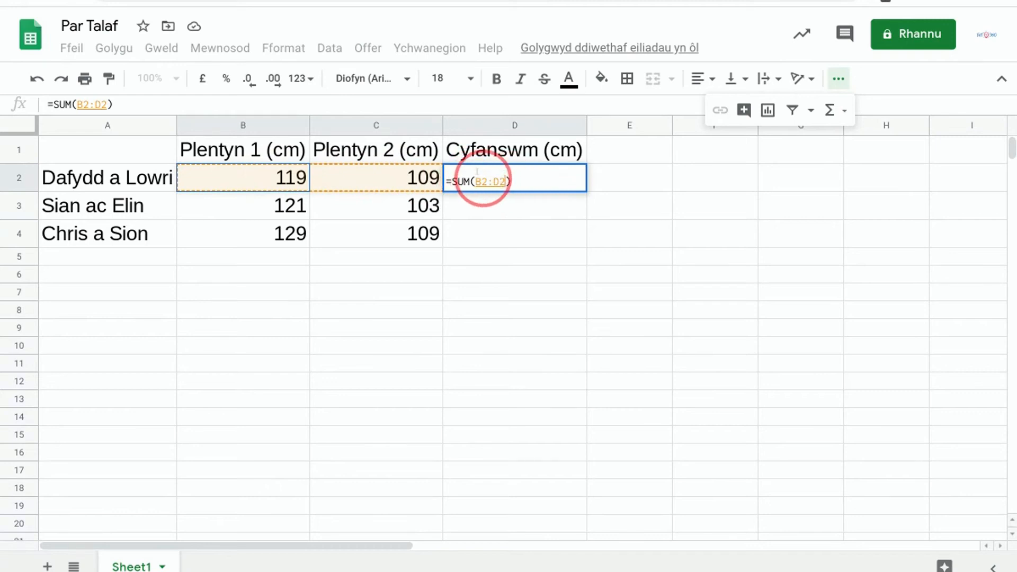
{"action": "left_click", "coordinate": [401, 179]}
{"action": "left_click_drag", "start_coordinate": [401, 179], "coordinate": [339, 179]}
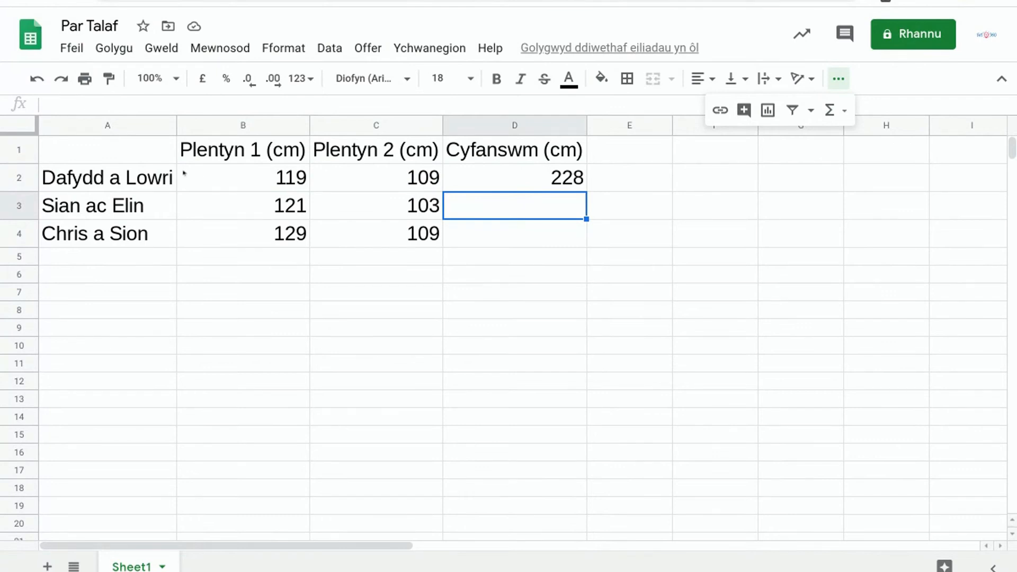
Change the second child's height in C2 to 110
{"action": "left_click", "coordinate": [355, 180]}
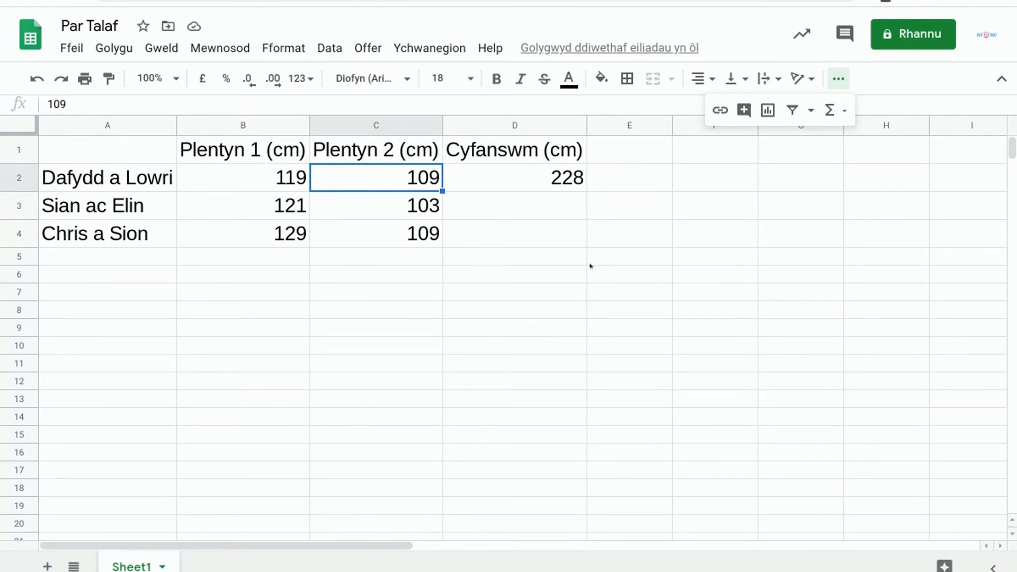
{"action": "type", "text": "110"}
{"action": "key", "text": "Return"}
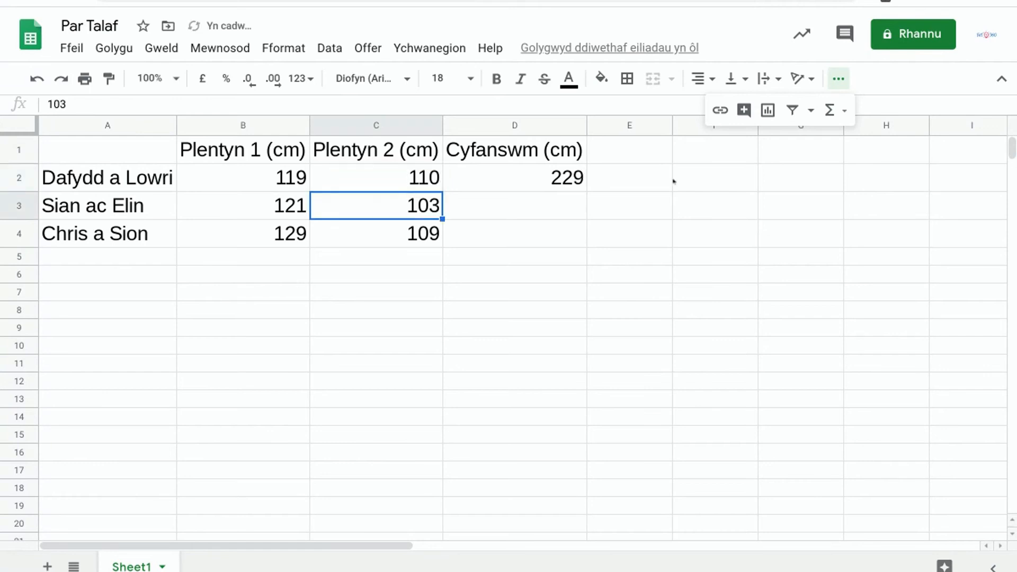
Calculate the second pair's total in D3 with a SUM function over B3:C3
{"action": "left_click", "coordinate": [559, 203]}
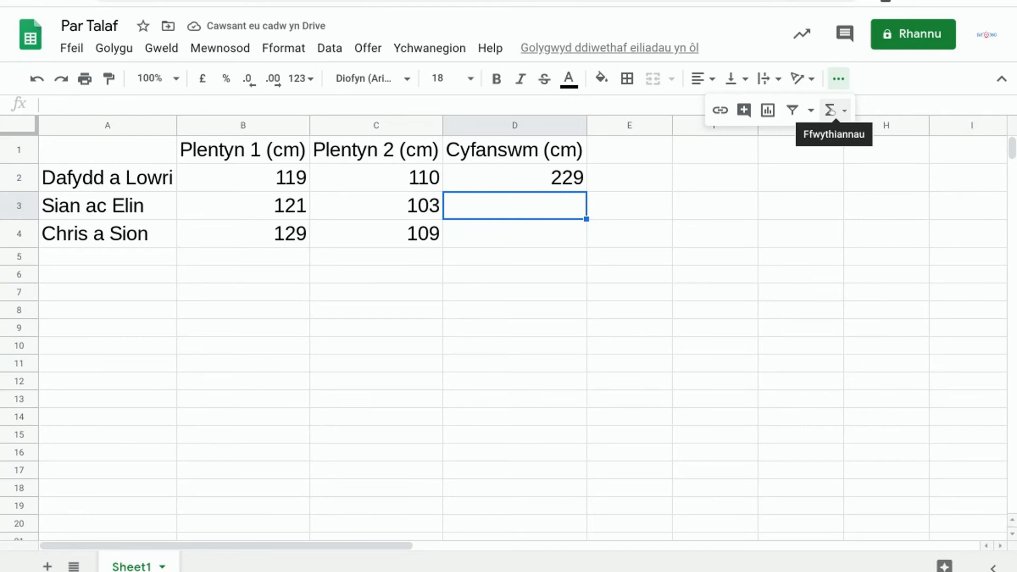
{"action": "left_click", "coordinate": [837, 78]}
{"action": "left_click", "coordinate": [837, 78]}
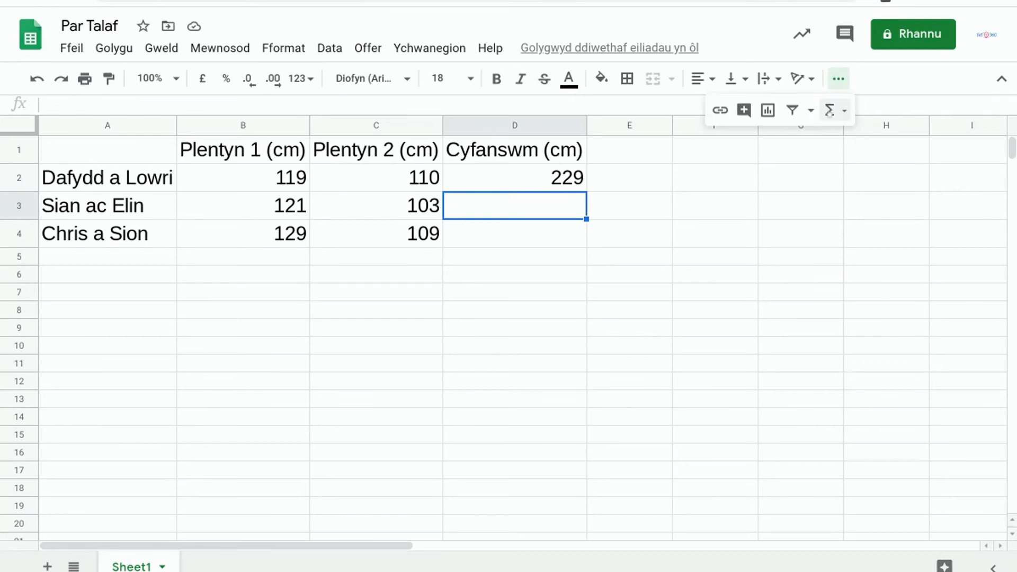
{"action": "left_click", "coordinate": [830, 110]}
{"action": "left_click", "coordinate": [839, 142]}
{"action": "left_click_drag", "start_coordinate": [288, 200], "coordinate": [340, 205]}
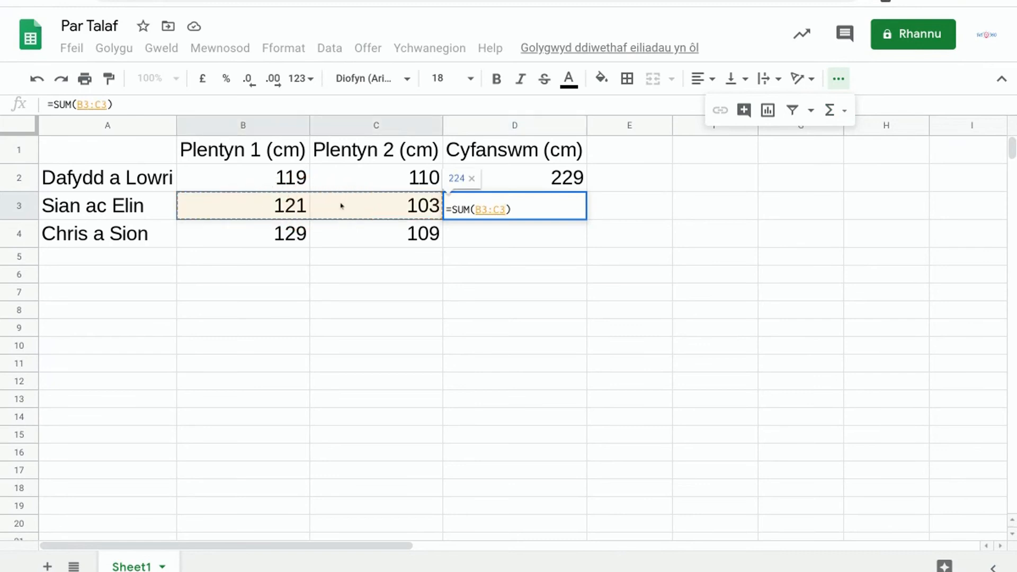
{"action": "key", "text": "Return"}
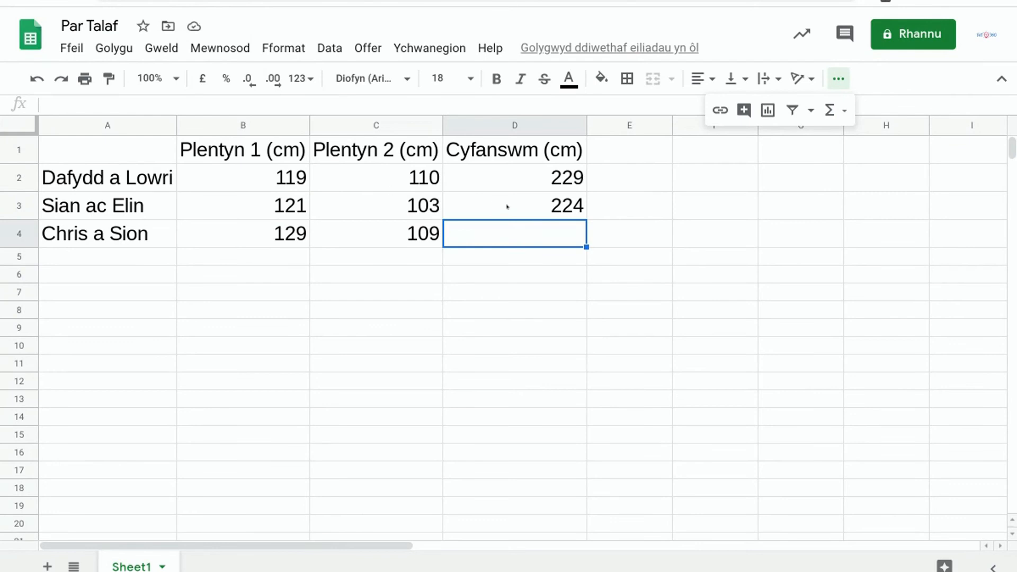
Copy the SUM formula from D3 into D4 to total the third pair's heights
{"action": "right_click", "coordinate": [507, 207]}
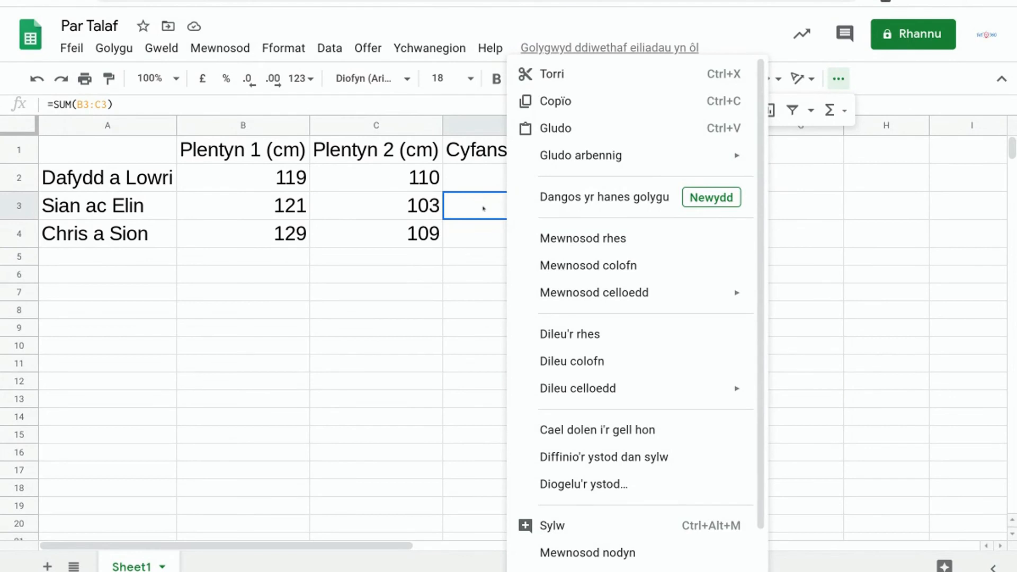
{"action": "left_click", "coordinate": [556, 101]}
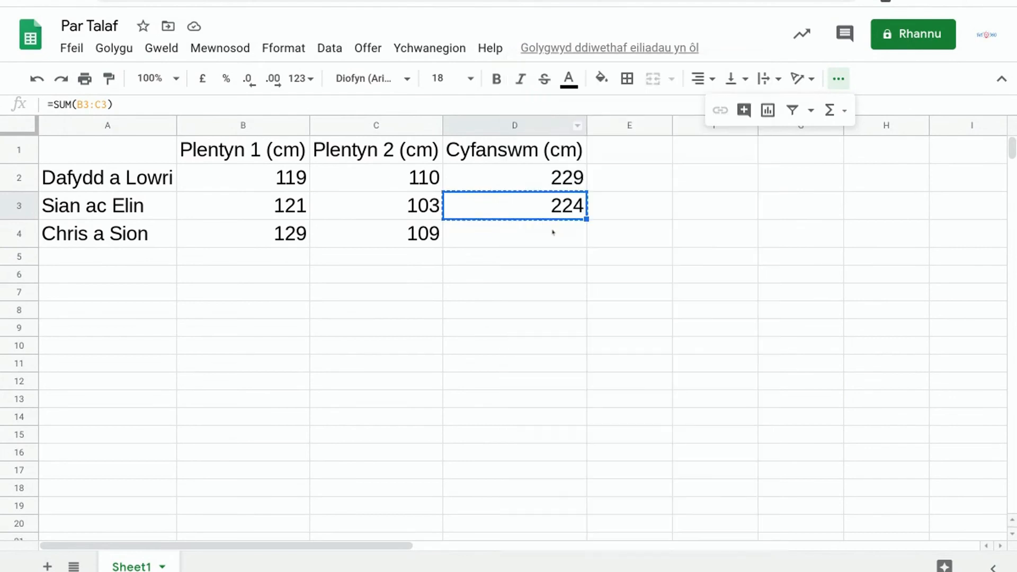
{"action": "left_click", "coordinate": [553, 232]}
{"action": "right_click", "coordinate": [553, 232]}
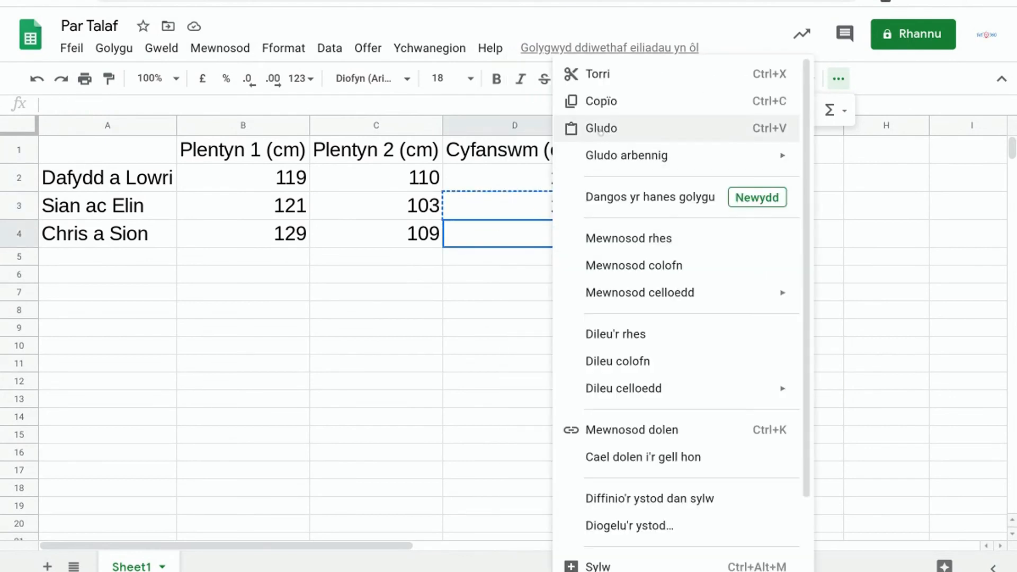
{"action": "left_click", "coordinate": [600, 130]}
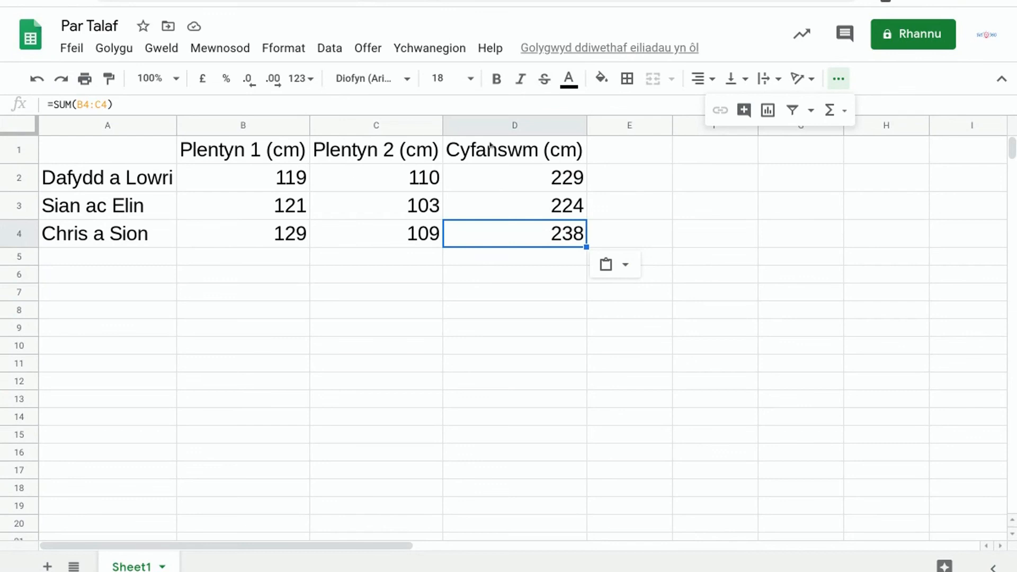
Make the headings in B1:D1 bold and widen columns B, C and D to fit them
{"action": "left_click_drag", "start_coordinate": [490, 150], "coordinate": [246, 149]}
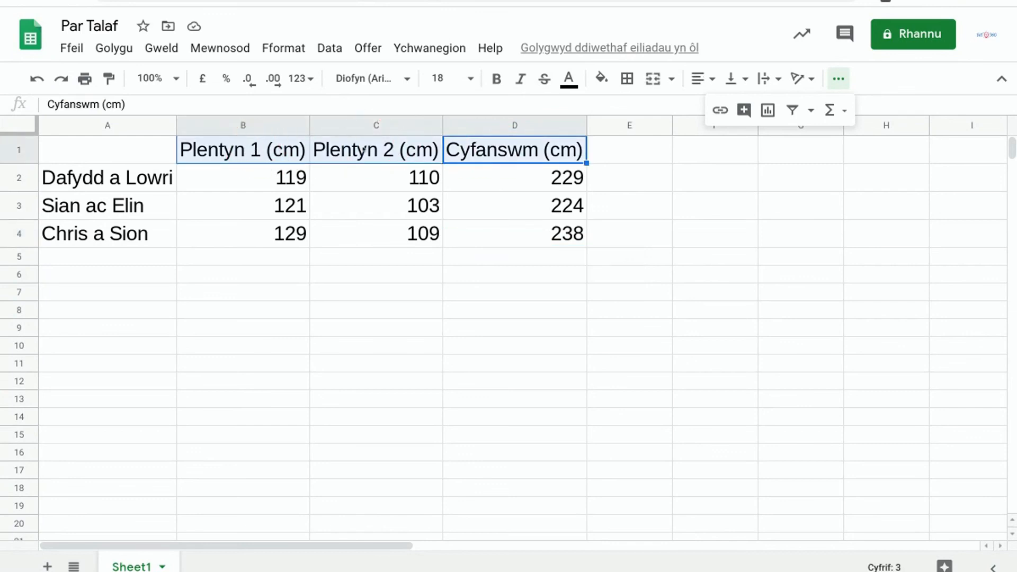
{"action": "left_click", "coordinate": [495, 79]}
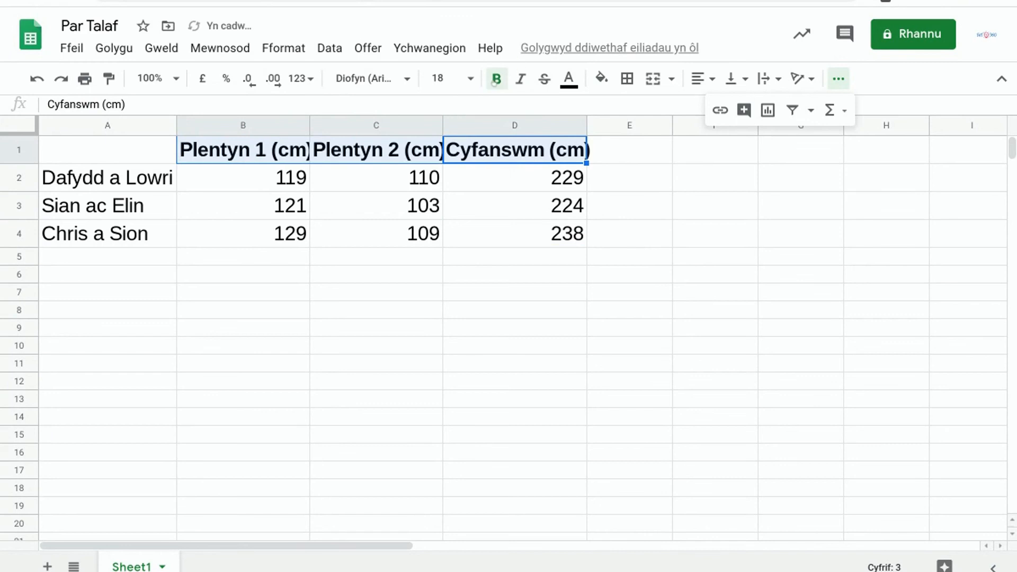
{"action": "left_click", "coordinate": [396, 176]}
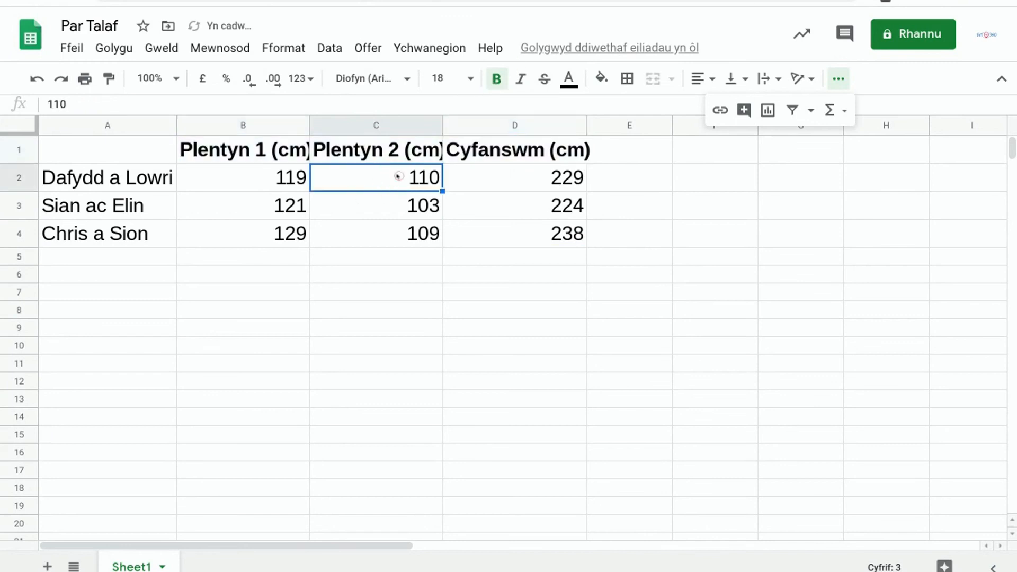
{"action": "left_click_drag", "start_coordinate": [308, 125], "coordinate": [316, 125]}
{"action": "left_click_drag", "start_coordinate": [443, 125], "coordinate": [456, 125]}
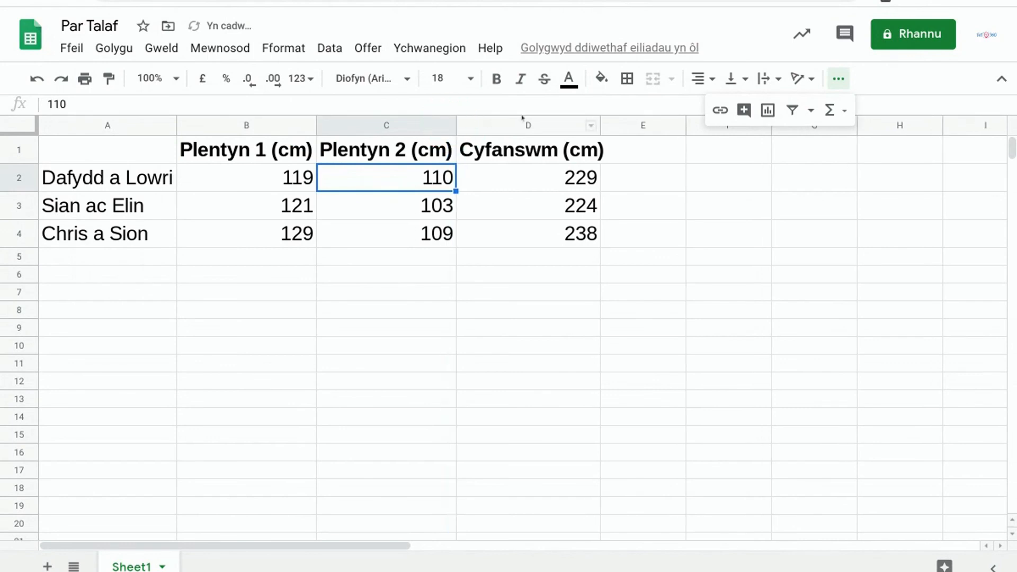
{"action": "left_click_drag", "start_coordinate": [600, 125], "coordinate": [607, 125]}
Fill the total column cells D1:D4 with light green
{"action": "left_click_drag", "start_coordinate": [575, 236], "coordinate": [547, 149]}
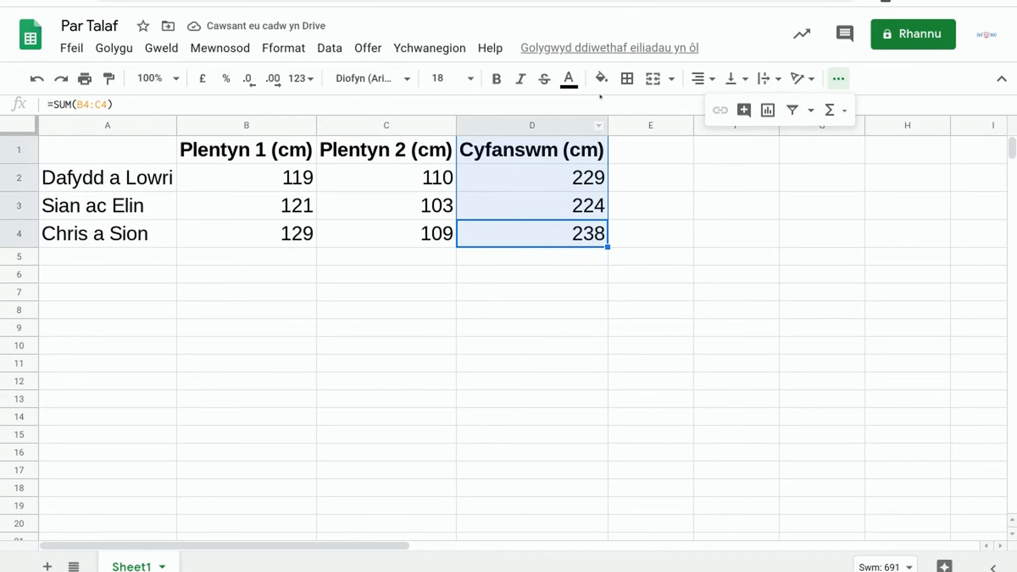
{"action": "left_click", "coordinate": [601, 80]}
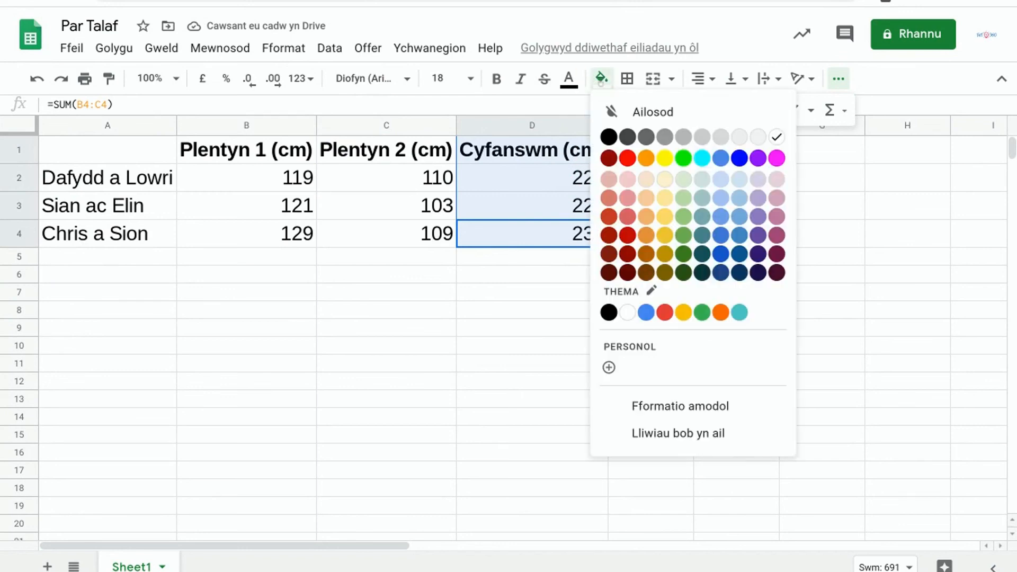
{"action": "left_click", "coordinate": [682, 179]}
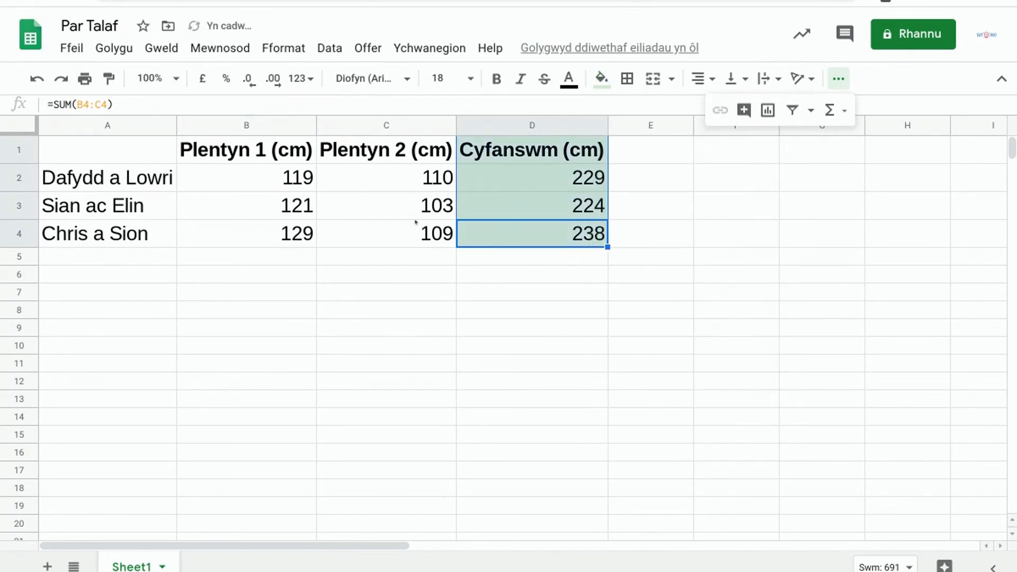
Fill the rest of the table, A1:C4, with light cyan
{"action": "left_click_drag", "start_coordinate": [419, 233], "coordinate": [150, 152]}
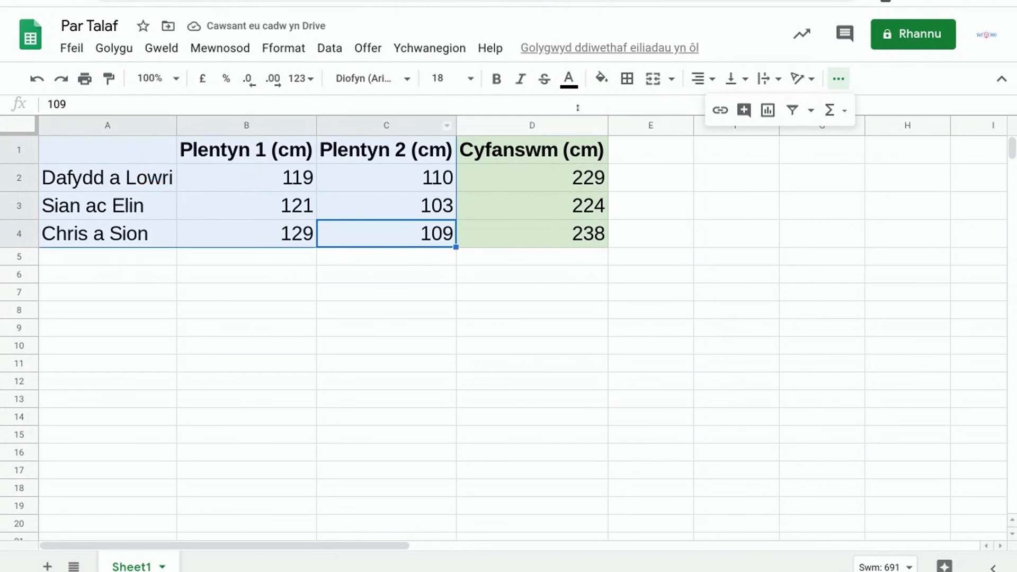
{"action": "left_click", "coordinate": [606, 87]}
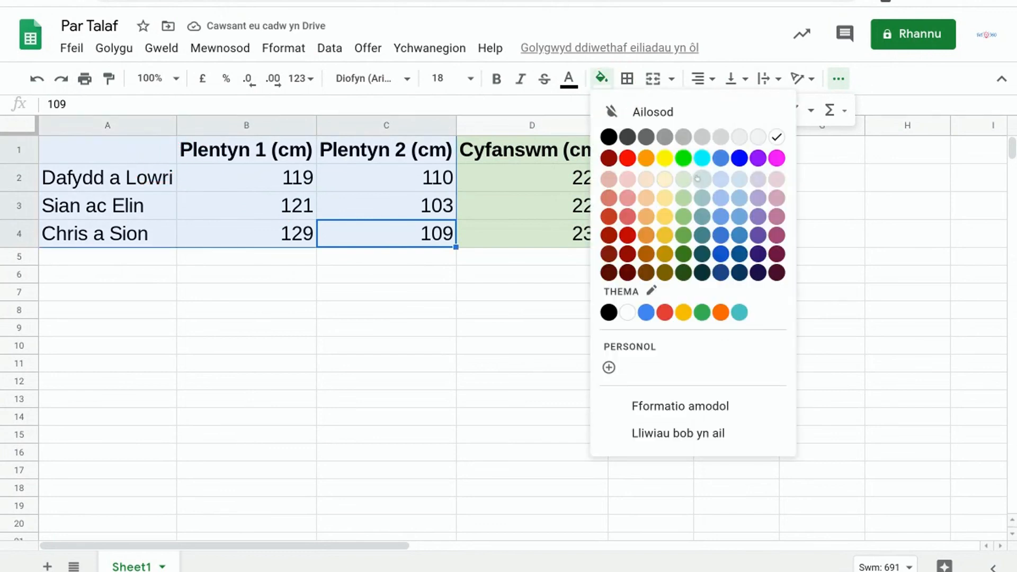
{"action": "left_click", "coordinate": [697, 179]}
{"action": "left_click", "coordinate": [643, 265]}
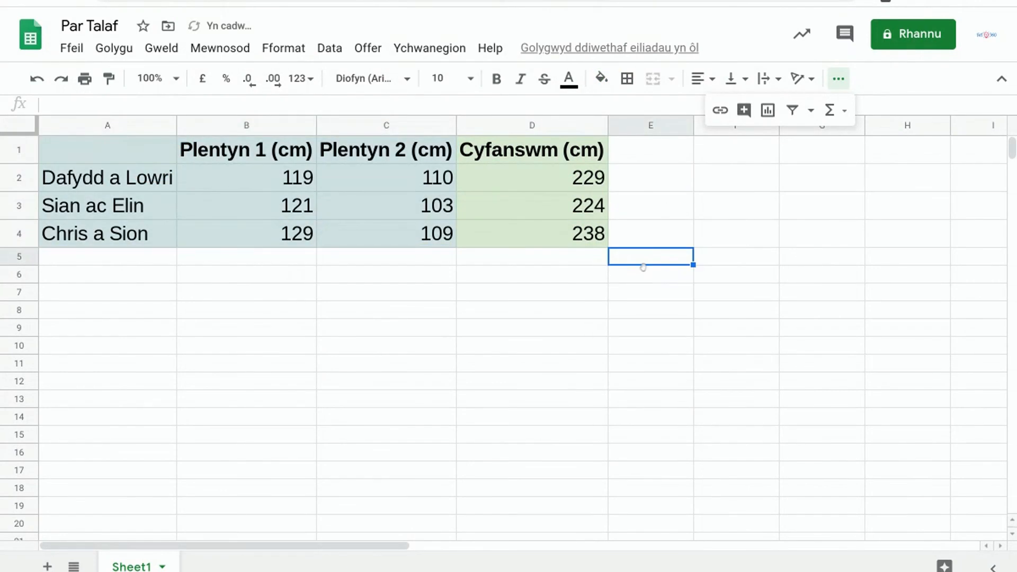